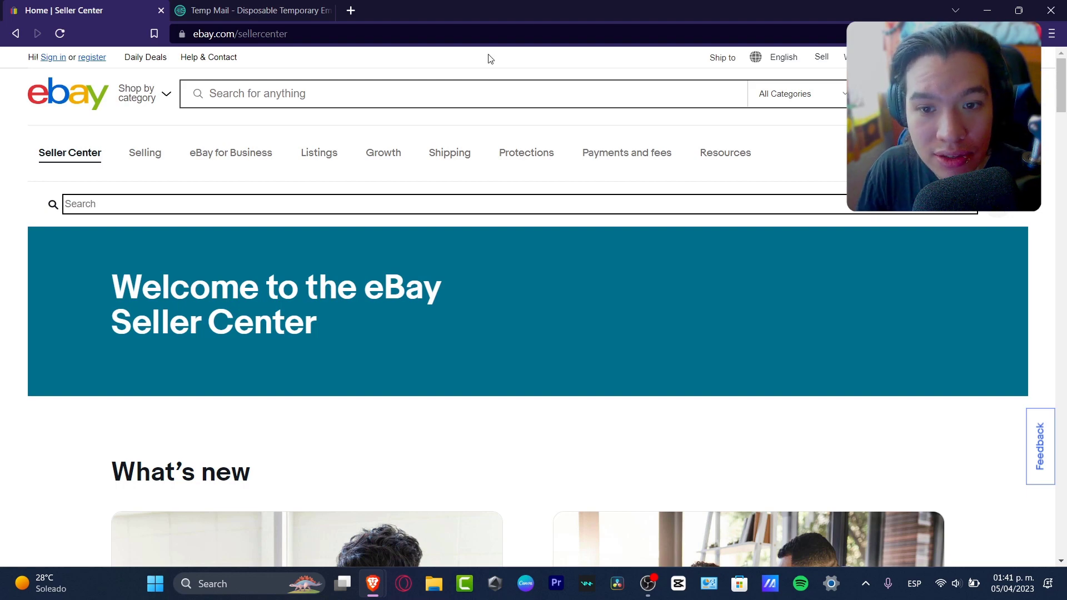
Step: Open the Start selling on eBay page from the Selling menu and go to the main selling page
mouse_move(151, 156)
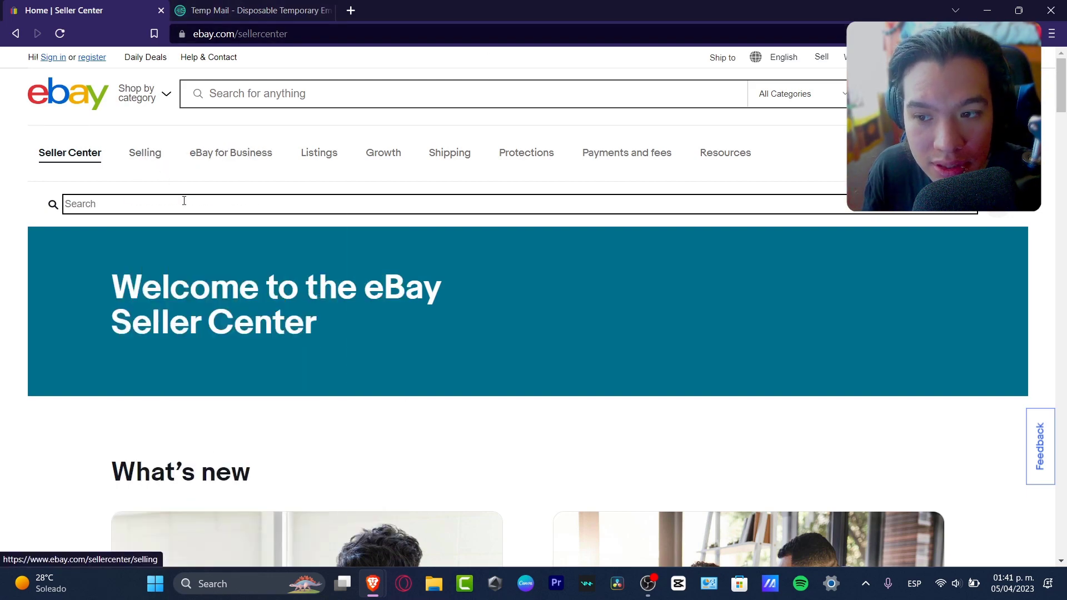
left_click(174, 210)
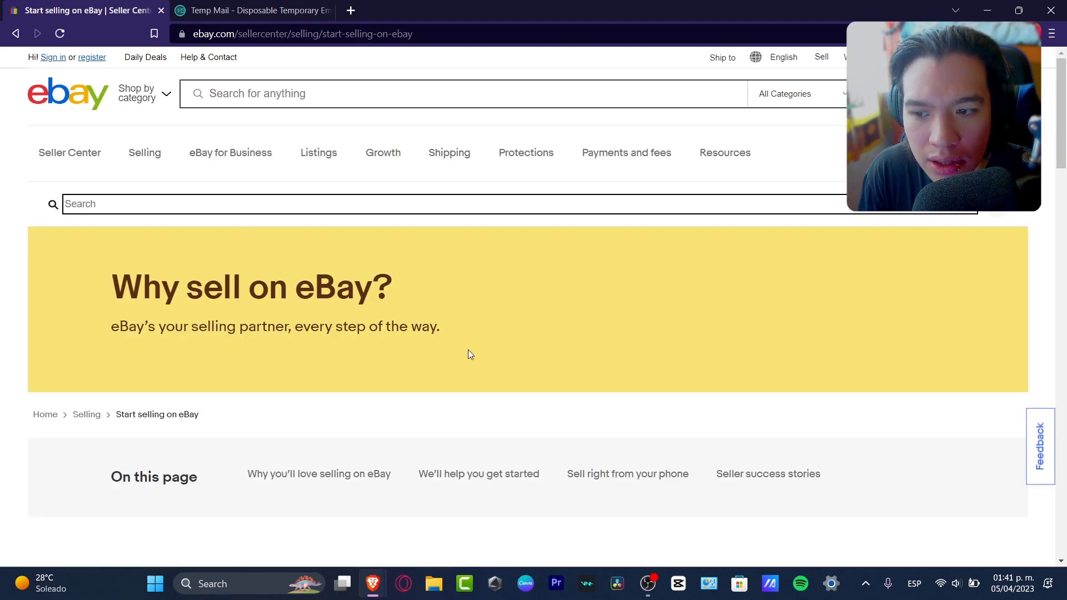
scroll(469, 354, "down", 3)
scroll(471, 355, "down", 3)
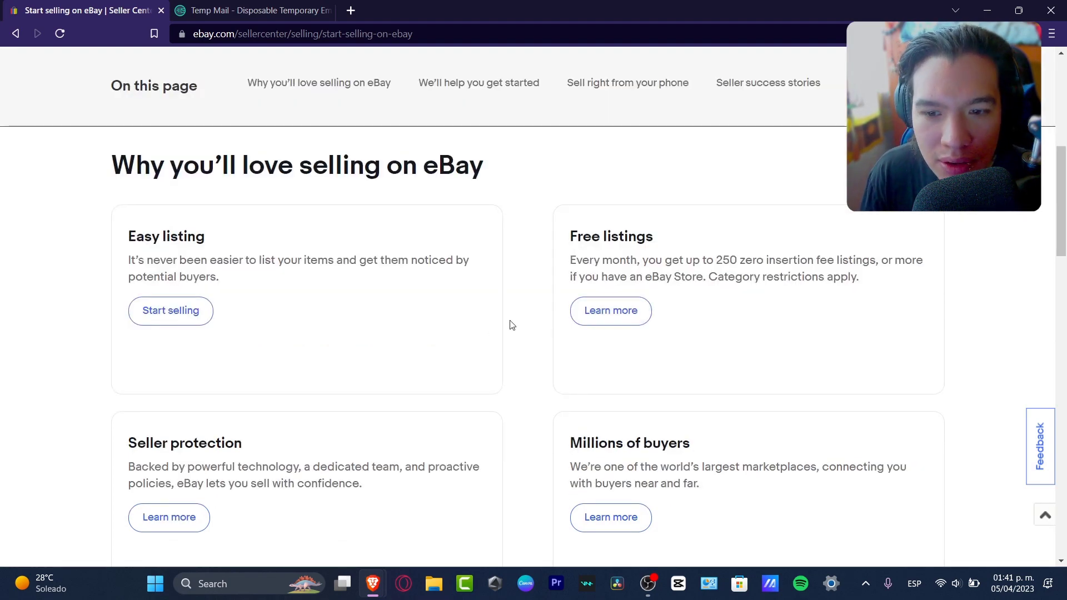
left_click(181, 311)
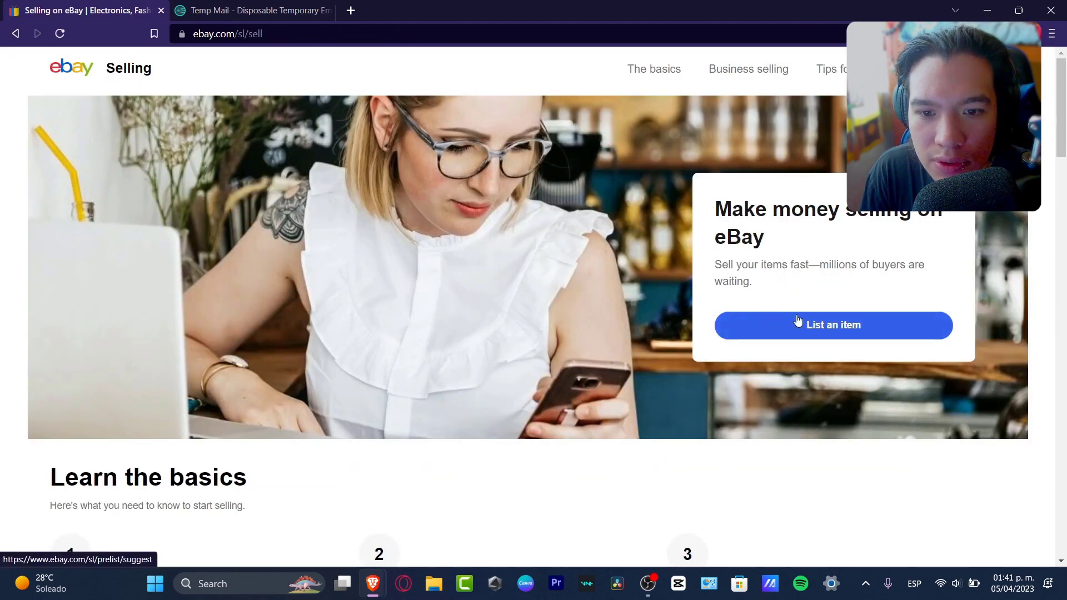
Step: Review the seller protection and getting-paid steps, then choose List an item
scroll(633, 364, "down", 6)
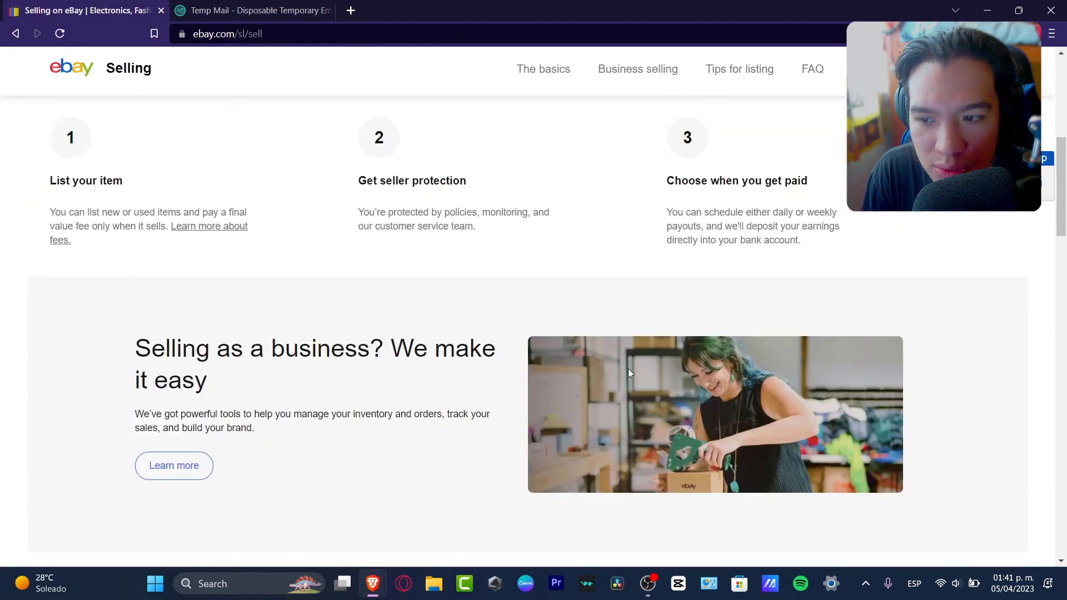
scroll(618, 393, "up", 3)
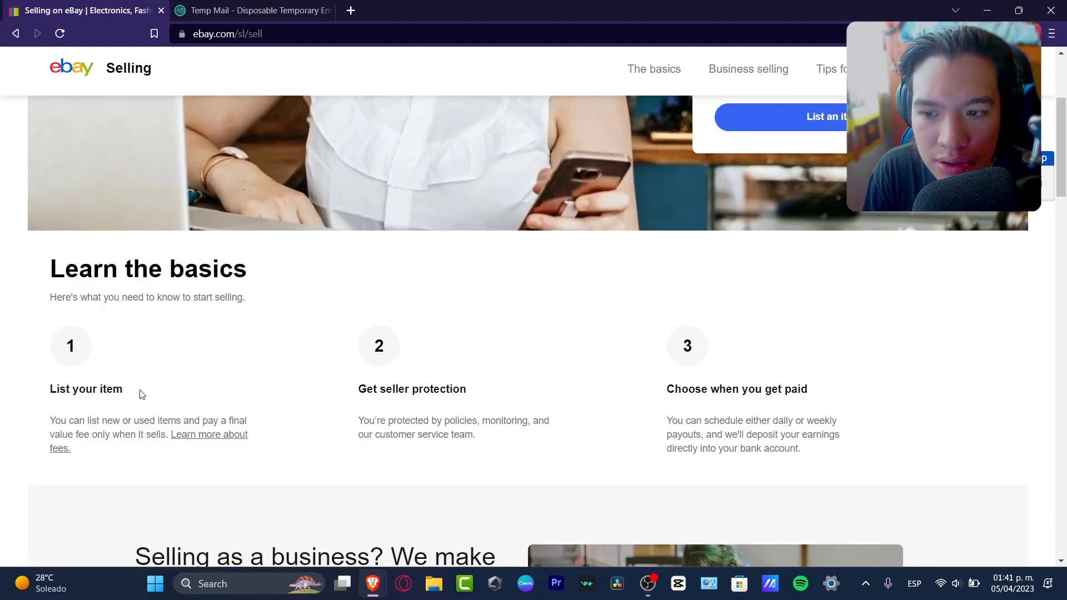
left_click_drag(392, 388, 472, 392)
left_click_drag(673, 389, 821, 388)
scroll(785, 419, "down", 3)
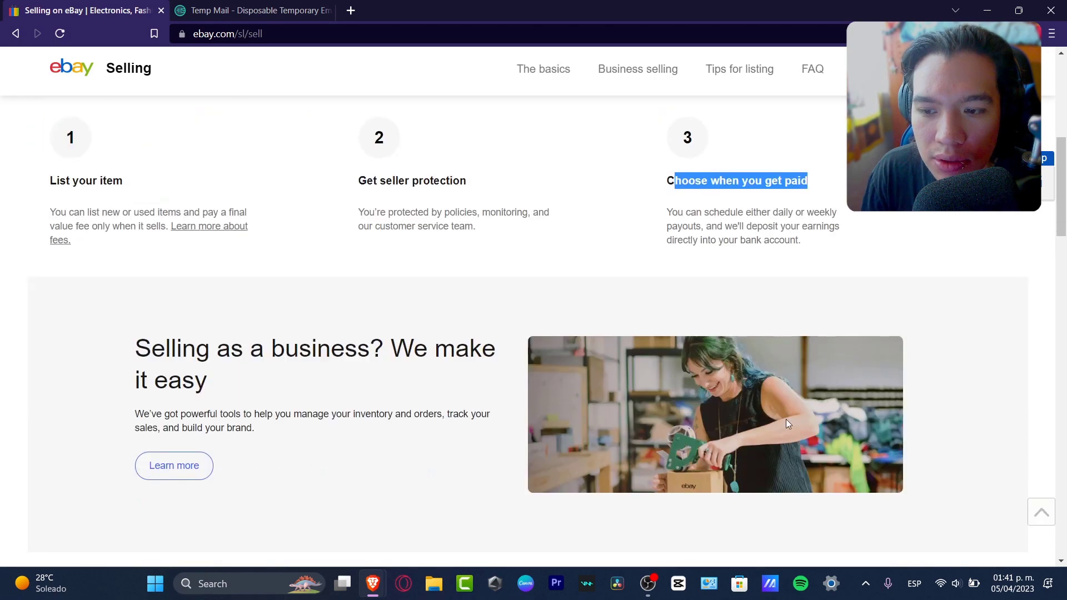
scroll(785, 419, "up", 6)
left_click(859, 334)
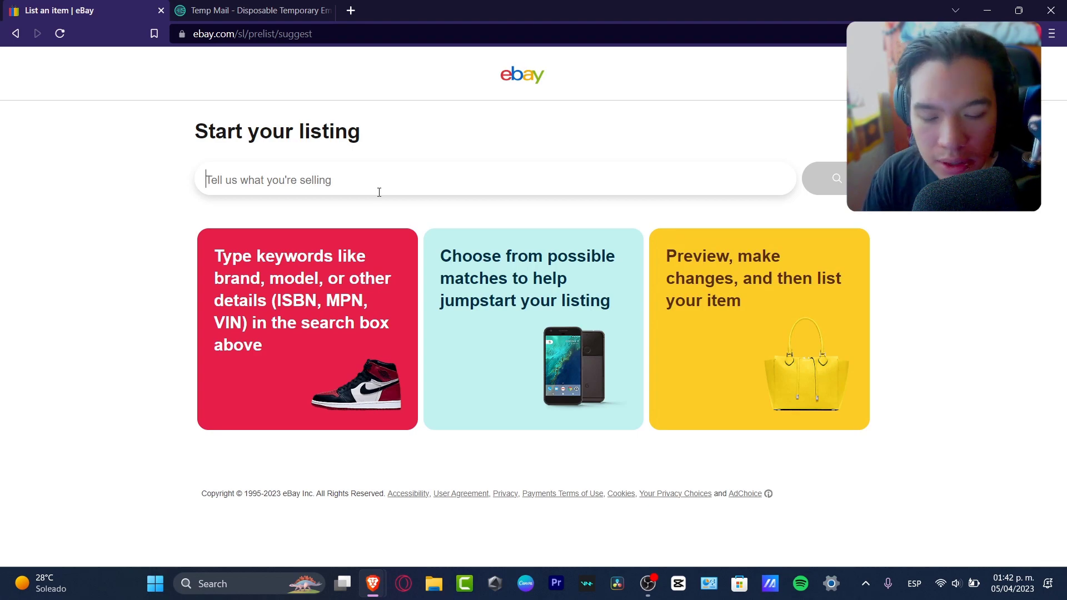
Step: Search for the item description 'shirts for men casual fit'
type("shirt")
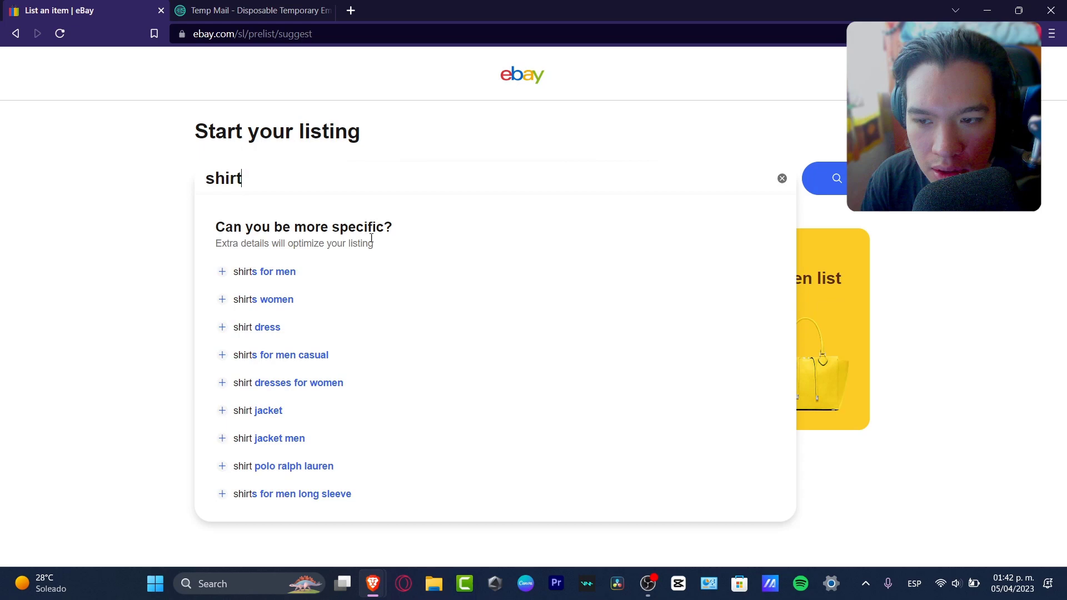
left_click(307, 271)
left_click(349, 272)
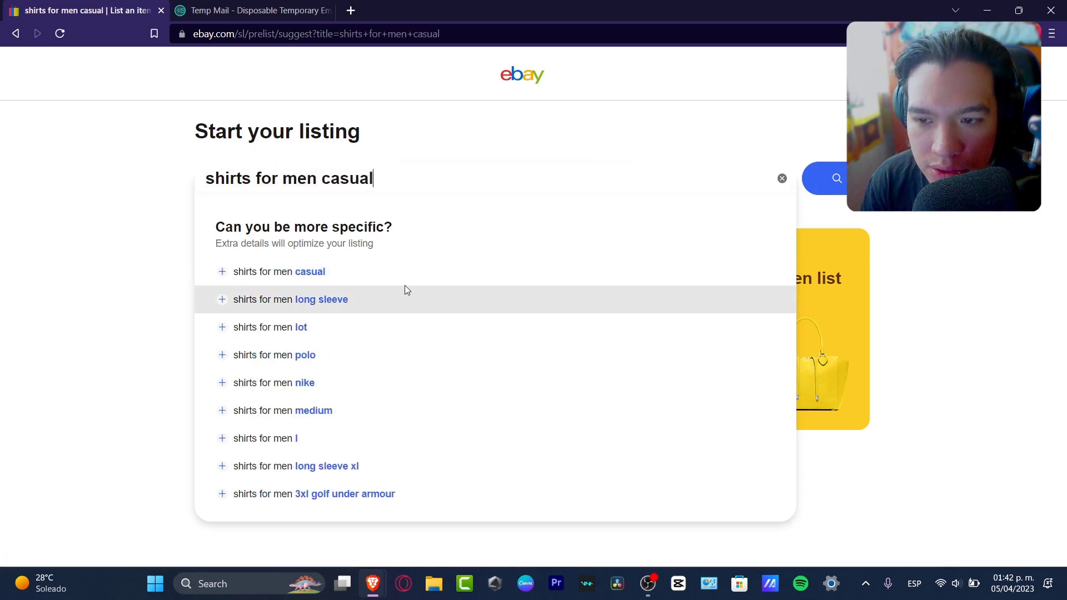
left_click(400, 271)
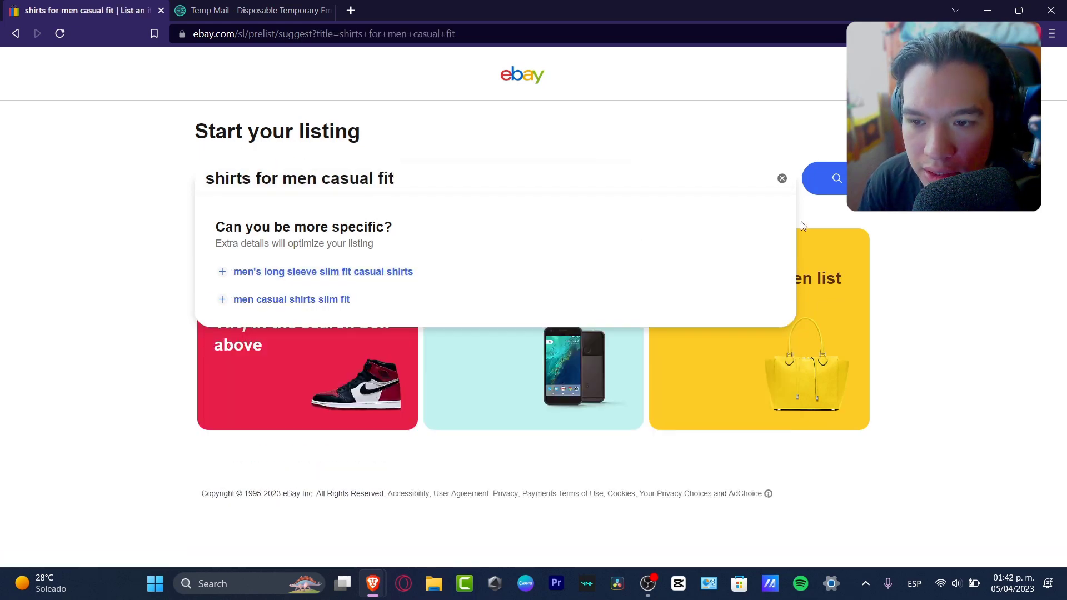
left_click(831, 179)
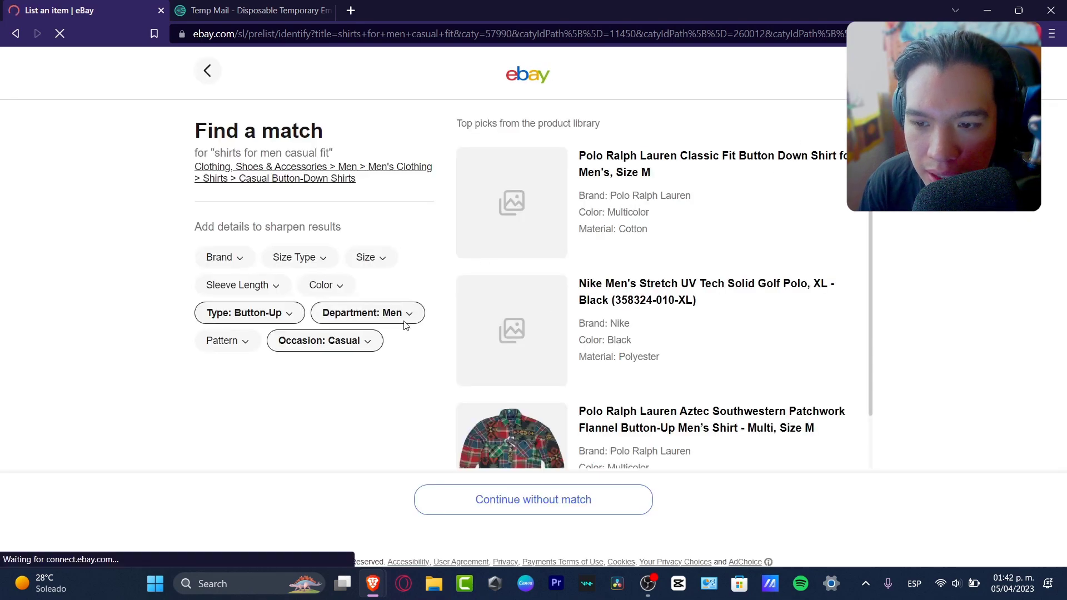
Step: Pick the Nike golf polo match, set condition to New with tags, and continue to listing
left_click(610, 380)
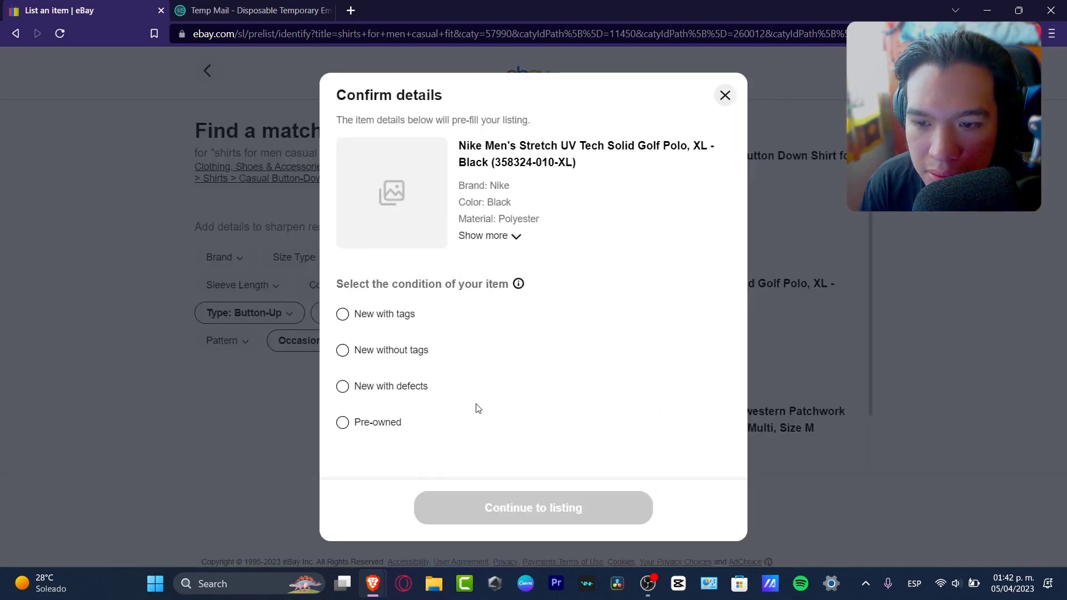
left_click(387, 421)
left_click(411, 318)
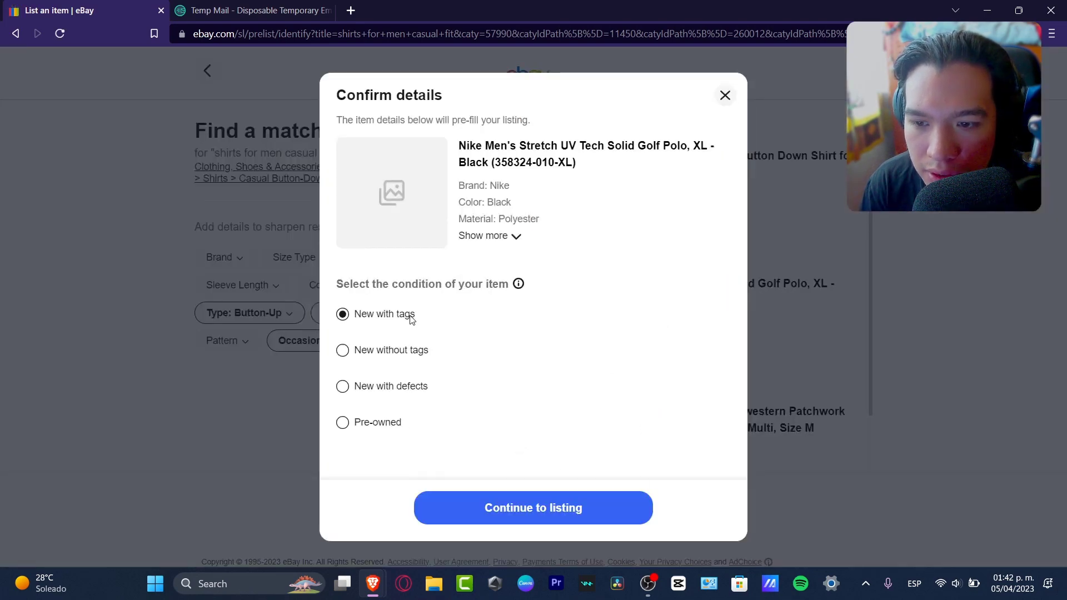
left_click(523, 507)
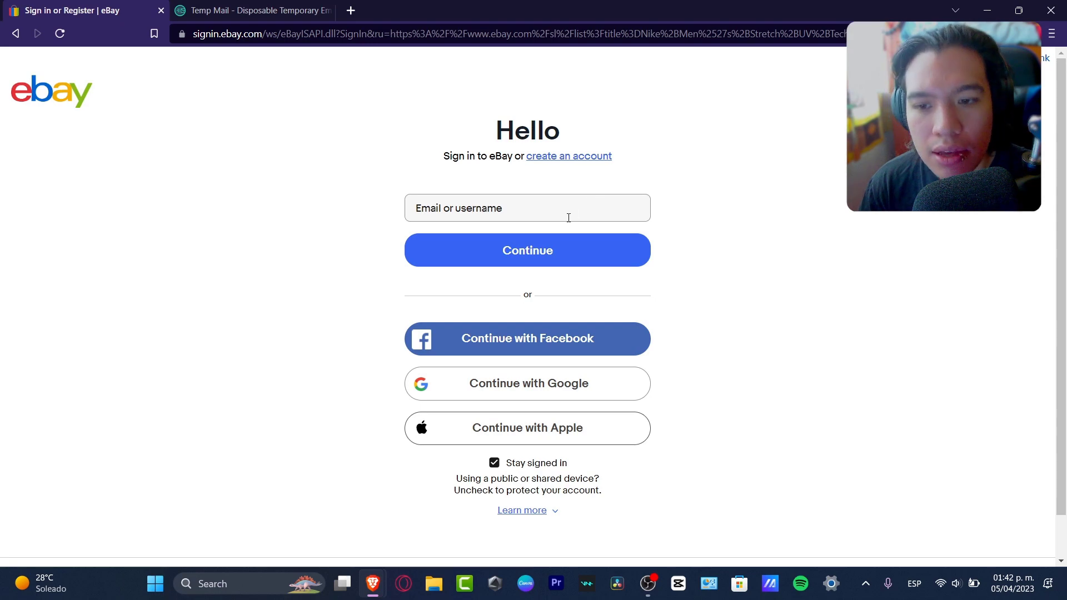
Step: Start a new eBay account and fill in the saved first and last name
left_click(572, 160)
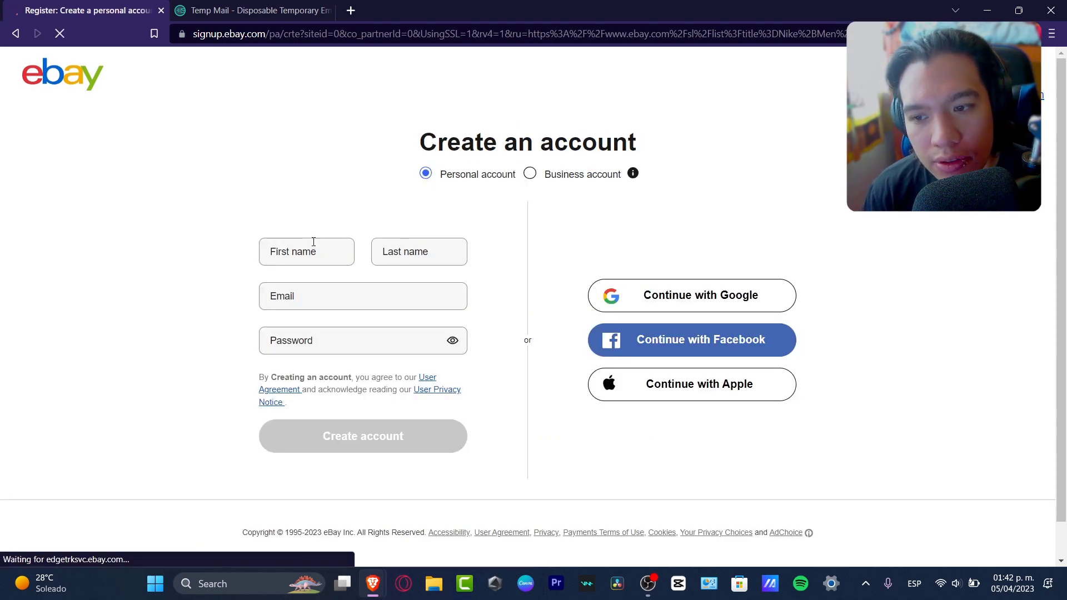
left_click(313, 243)
left_click(407, 255)
left_click(326, 248)
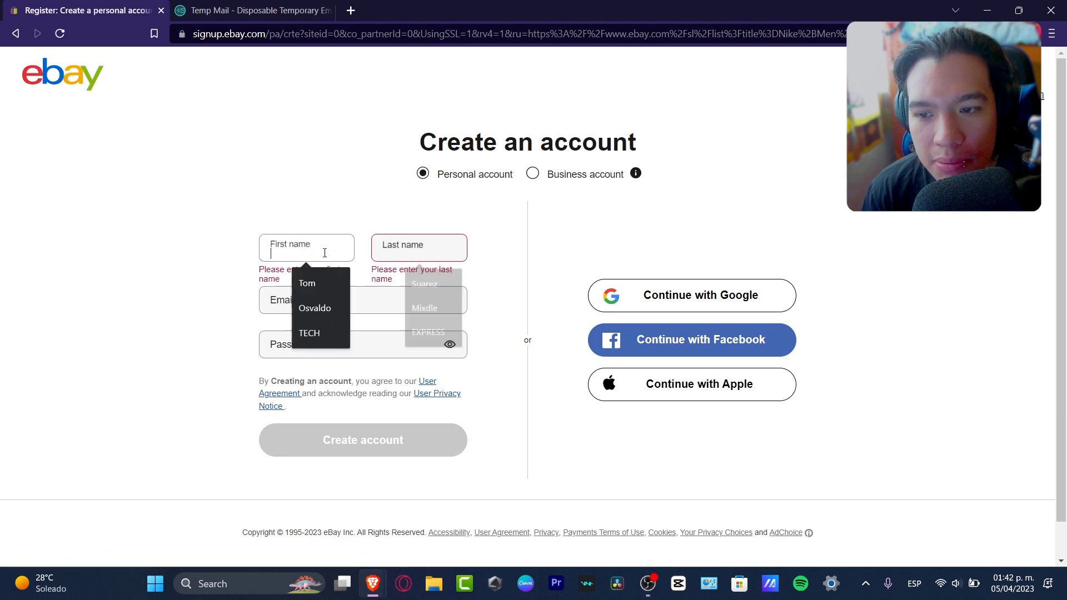
left_click(330, 284)
left_click(383, 253)
left_click(448, 321)
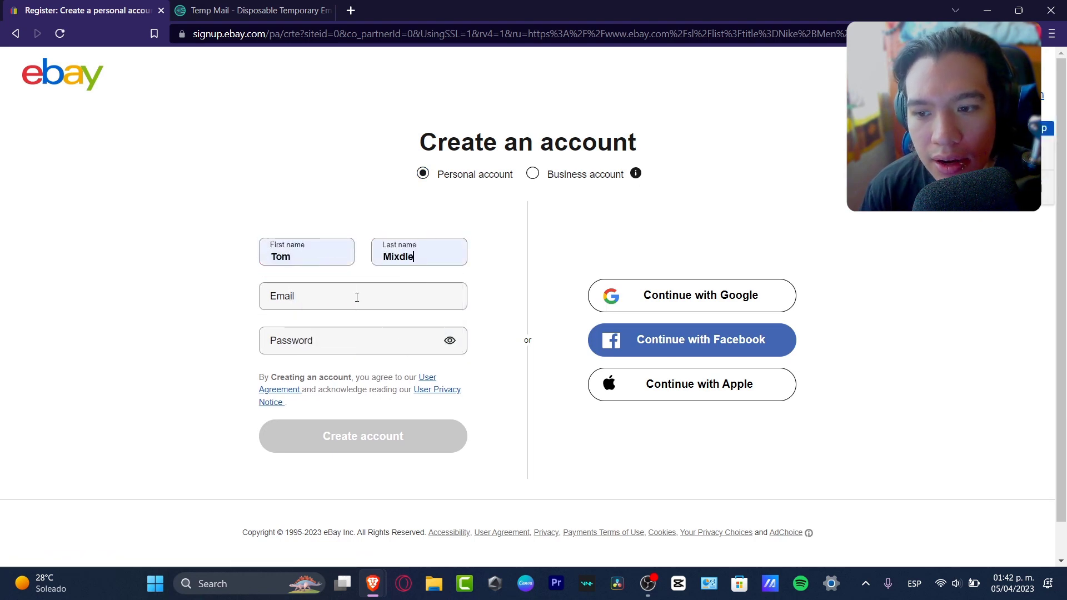
Step: Fill in the saved e-mail address, type the account password, and create the account
left_click(355, 297)
left_click(373, 325)
left_click(312, 350)
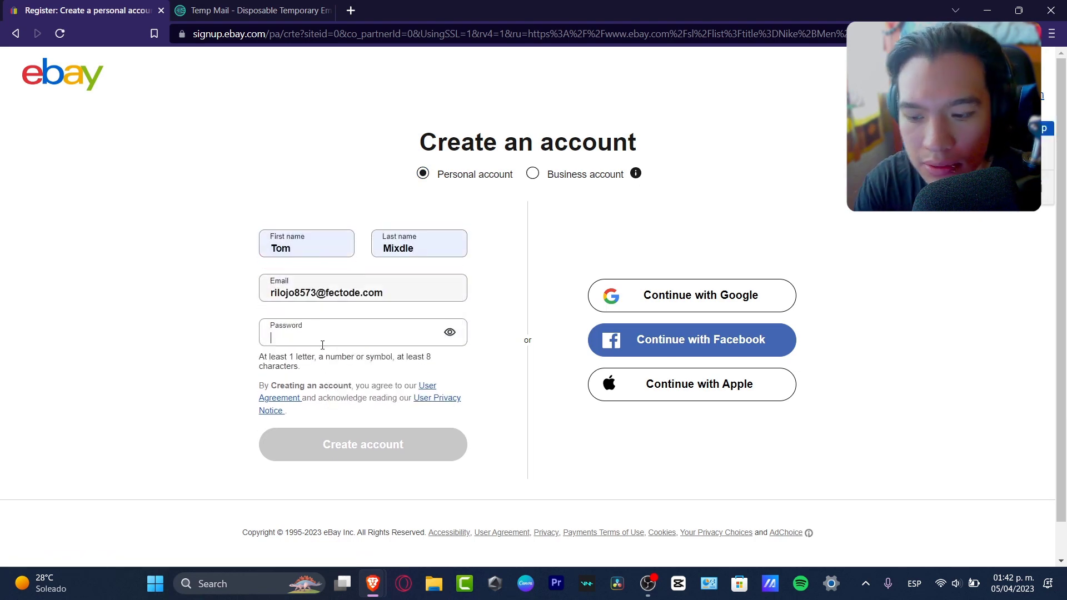
type("•••••••••")
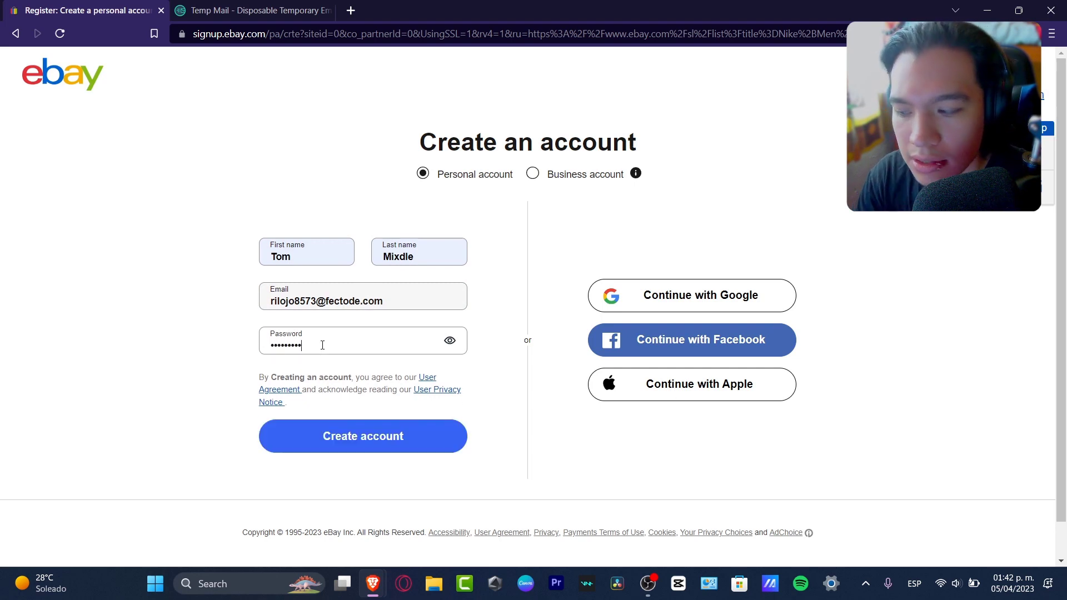
left_click(400, 450)
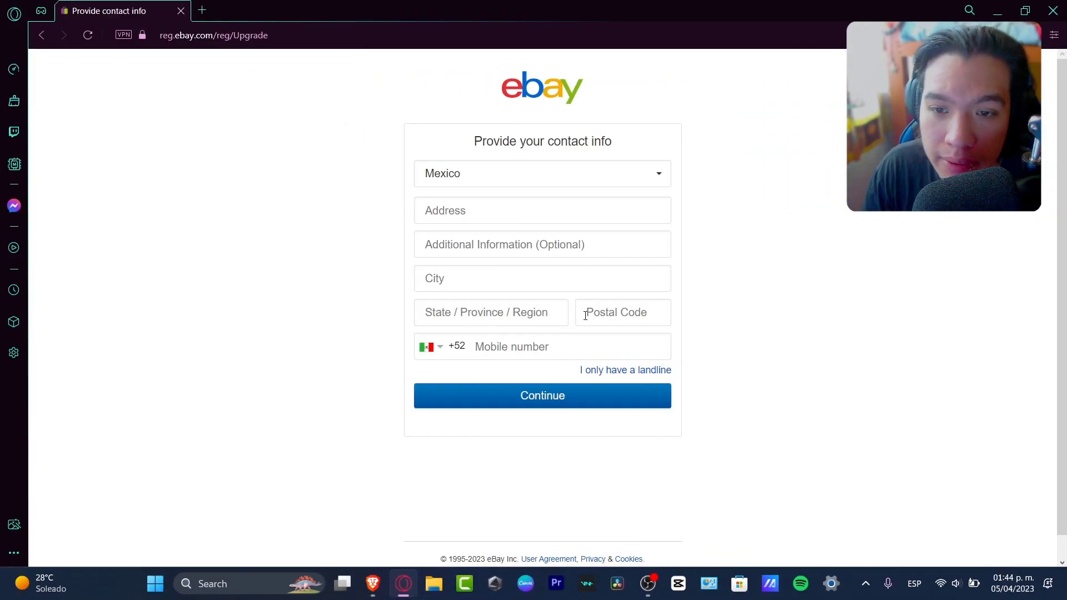
Step: Begin filling in the street address on the contact info form
left_click_drag(612, 140, 532, 130)
left_click(758, 318)
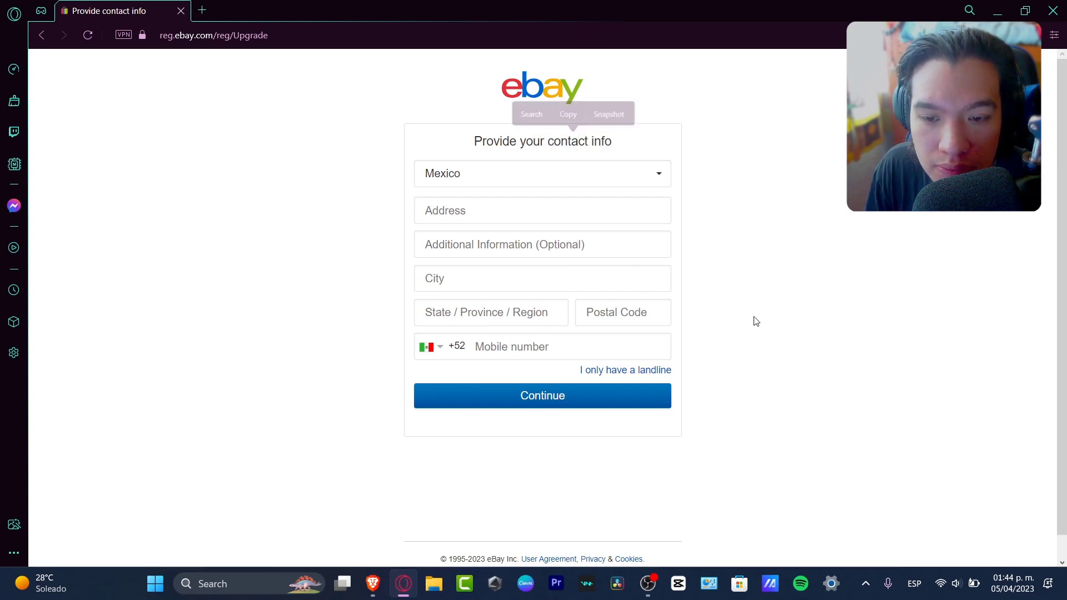
left_click(504, 216)
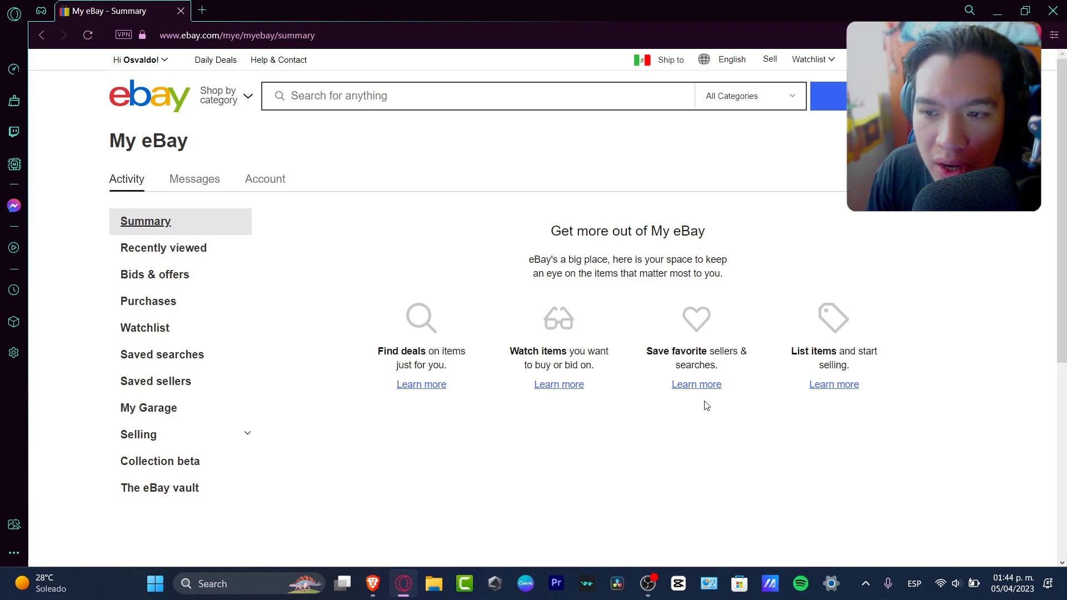
Step: Go to the sell-an-item page from the selling options and start a new listing, opening Manage drafts
left_click(163, 437)
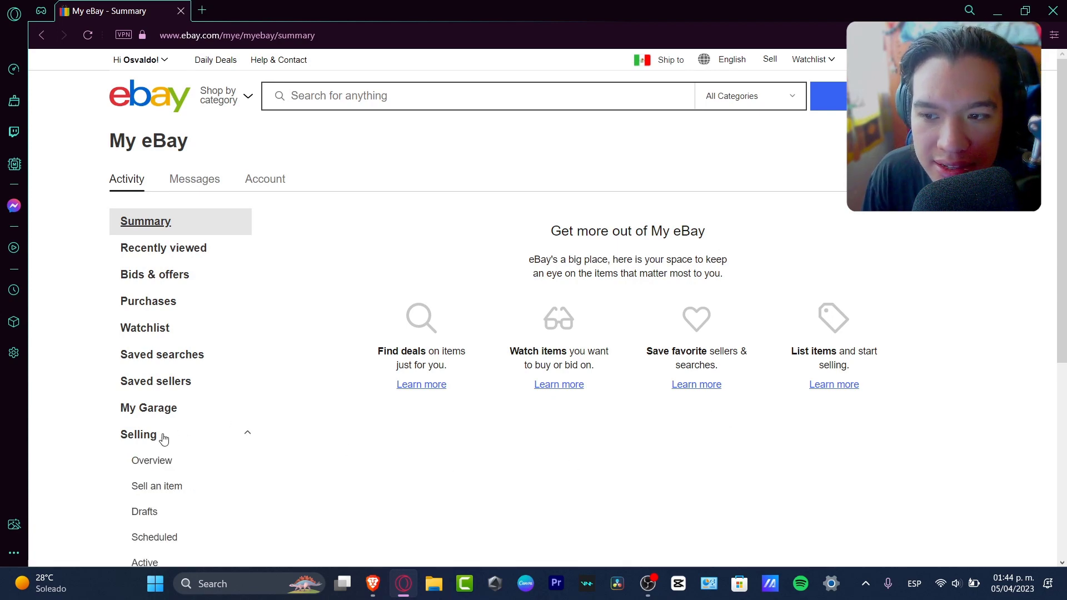
scroll(162, 439, "down", 3)
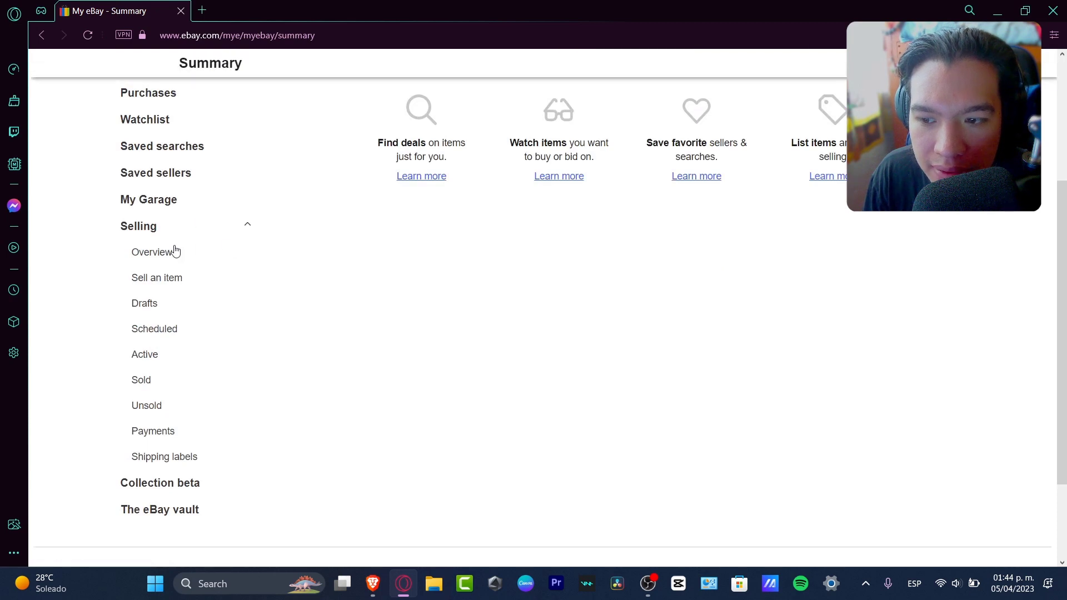
left_click(179, 282)
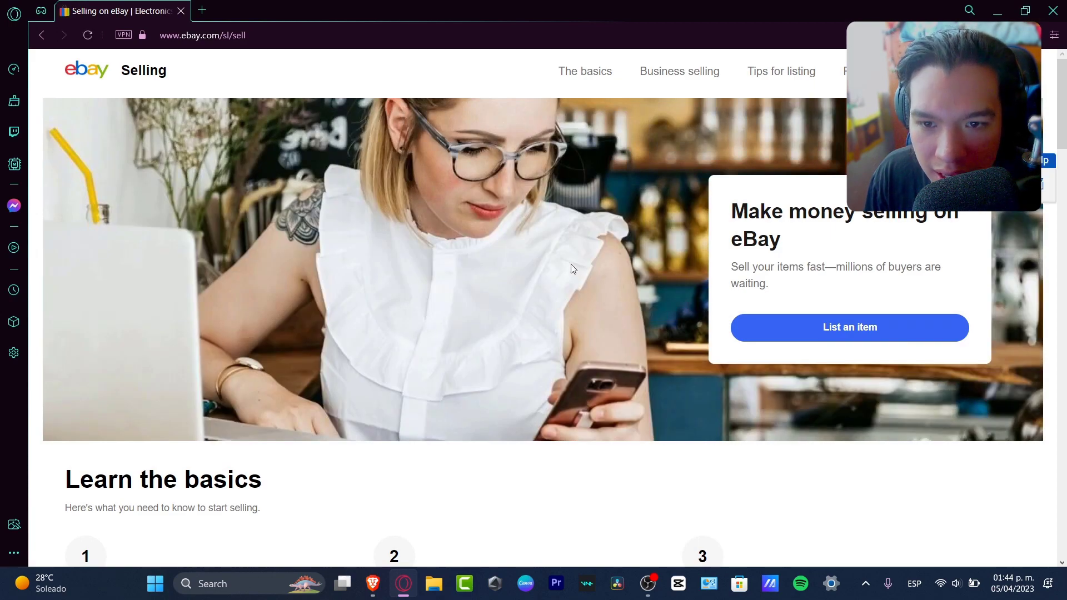
scroll(575, 331, "down", 18)
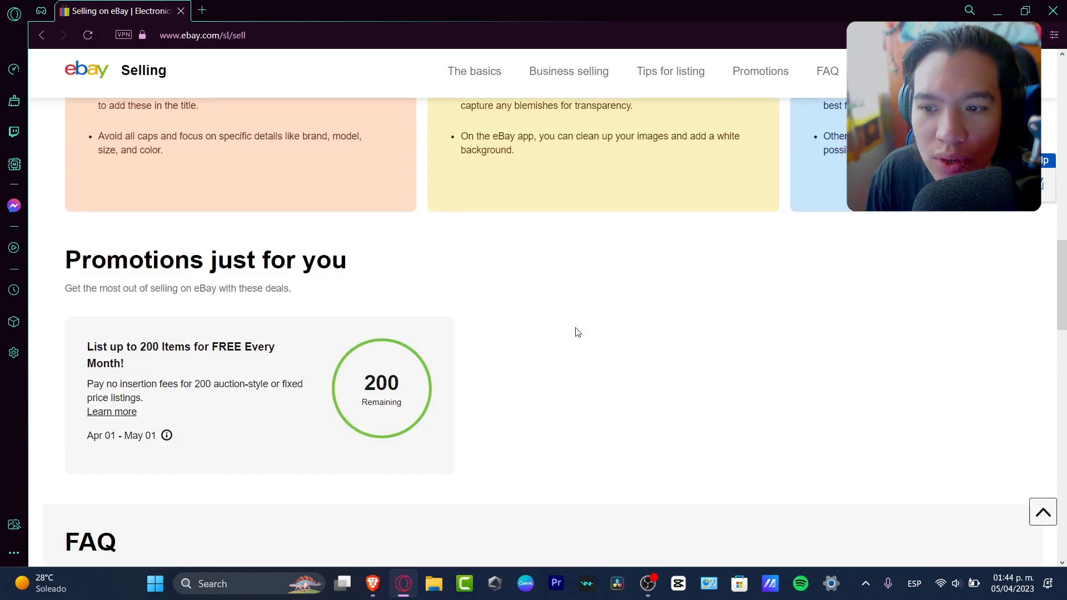
scroll(575, 331, "down", 3)
scroll(575, 331, "up", 3)
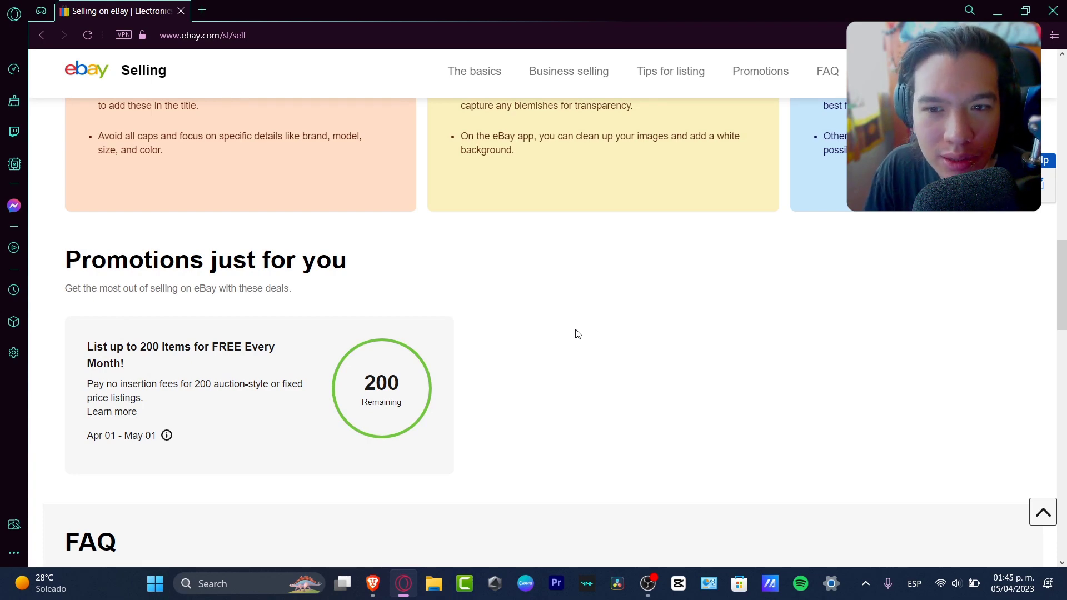
scroll(899, 422, "up", 15)
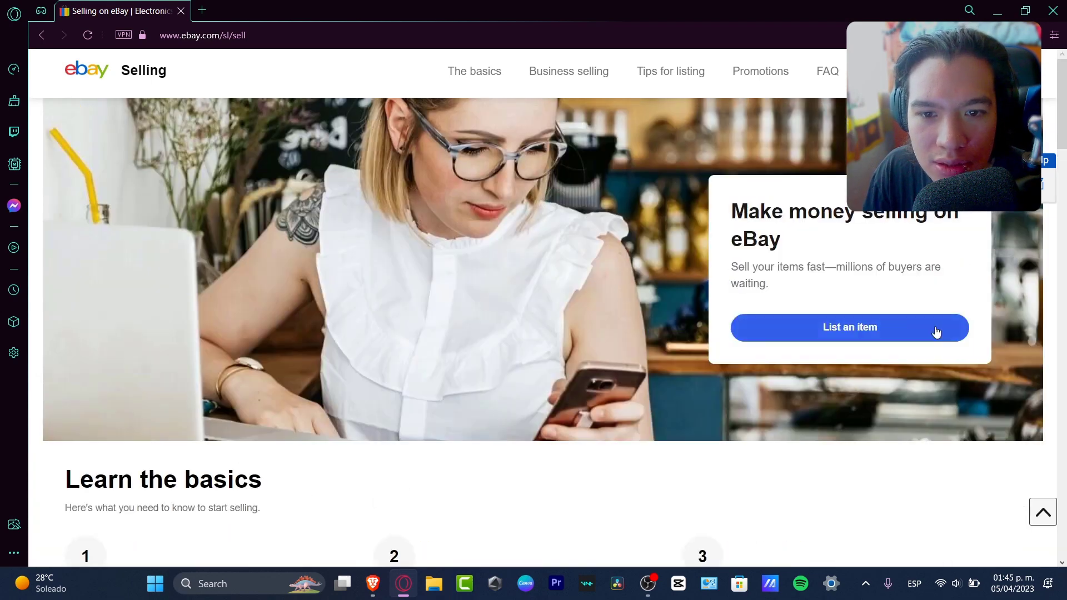
left_click(934, 331)
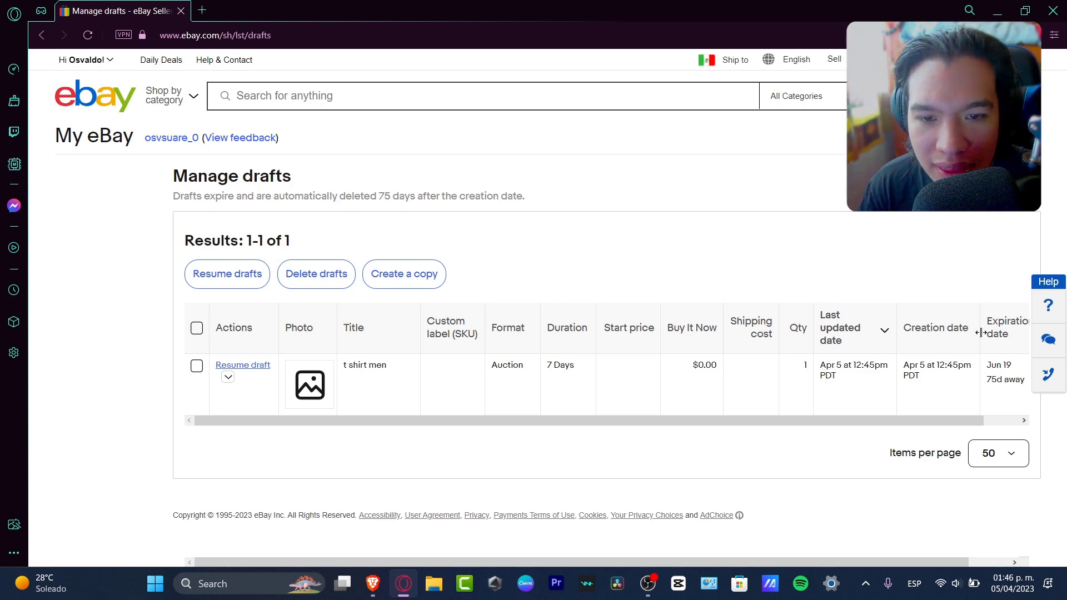
Step: Go to My eBay Selling, dismiss the welcome message with 'Ok, got it!', and open View seller dashboard
mouse_move(878, 60)
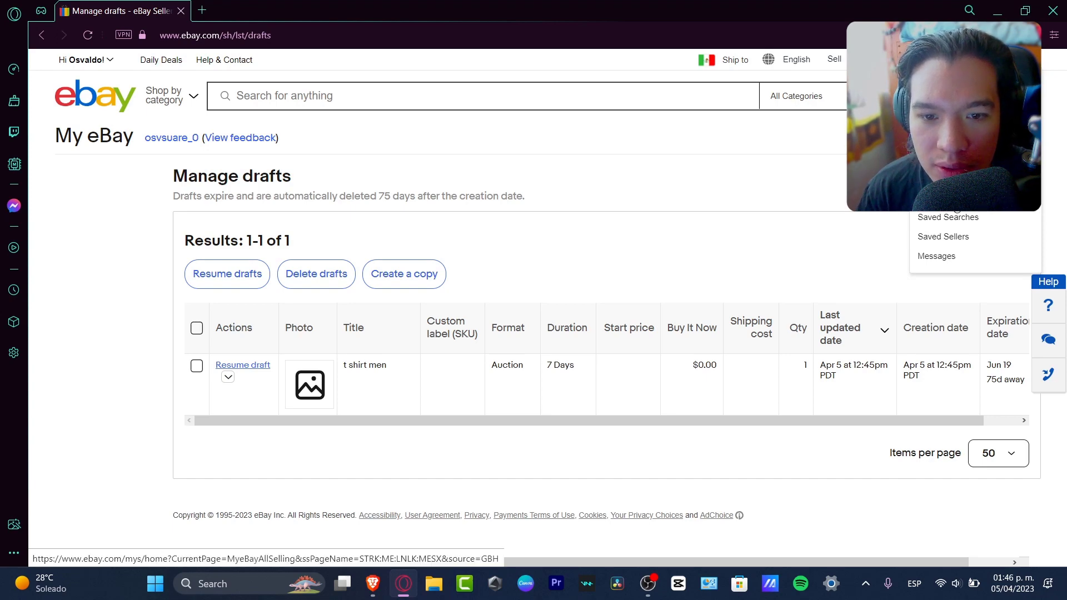
left_click(939, 197)
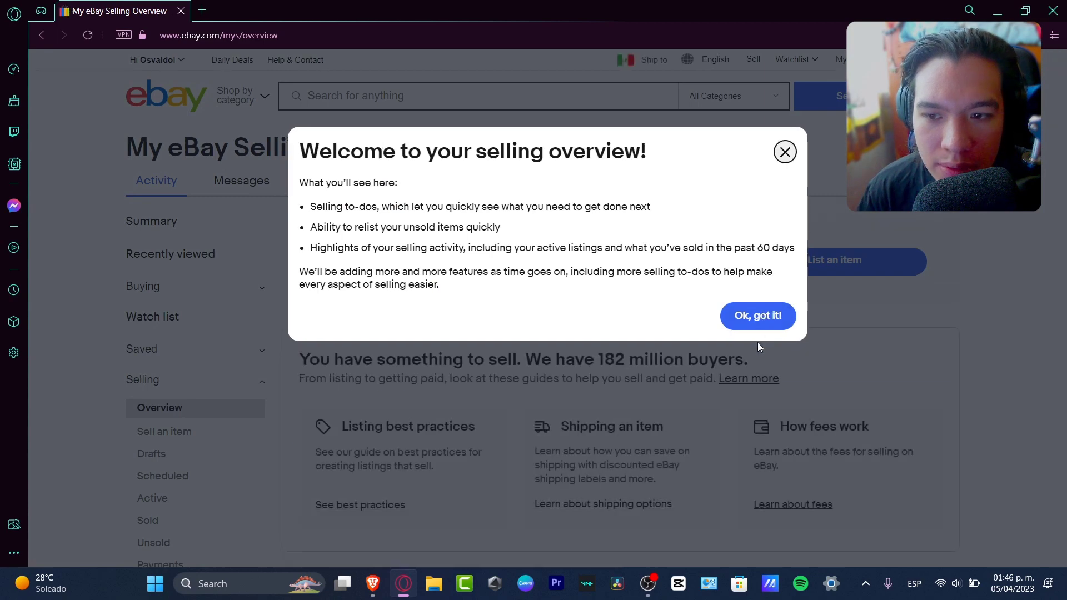
left_click(765, 324)
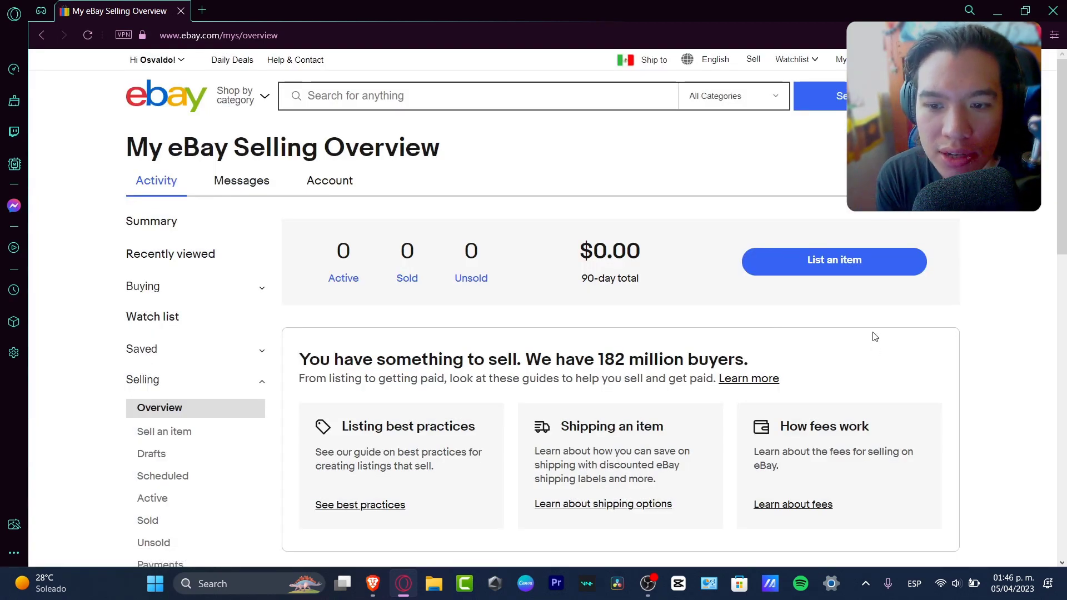
scroll(608, 333, "down", 3)
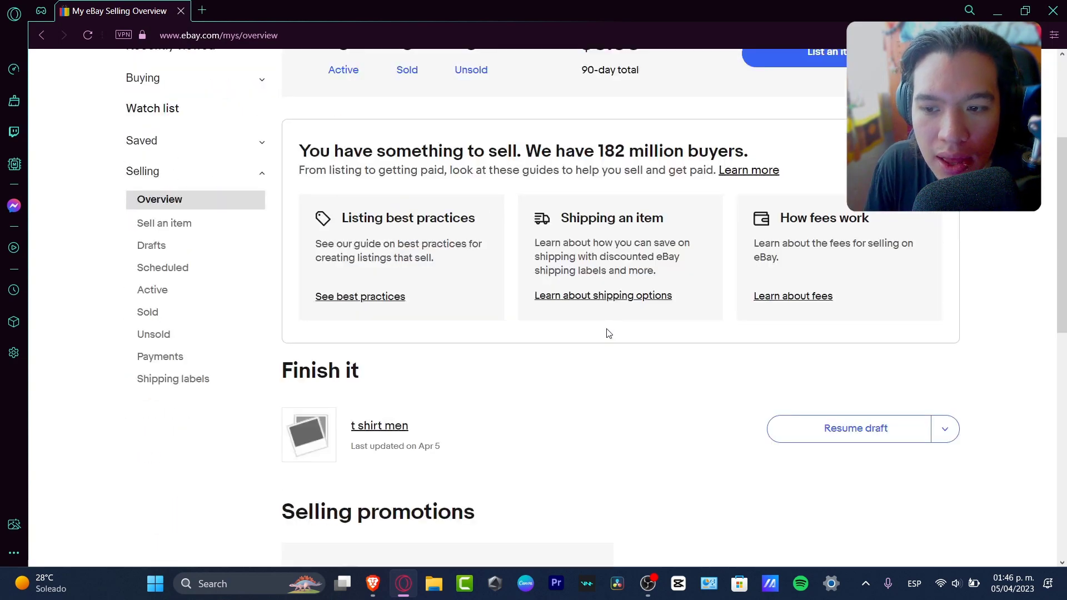
scroll(608, 333, "down", 3)
scroll(608, 333, "down", 3)
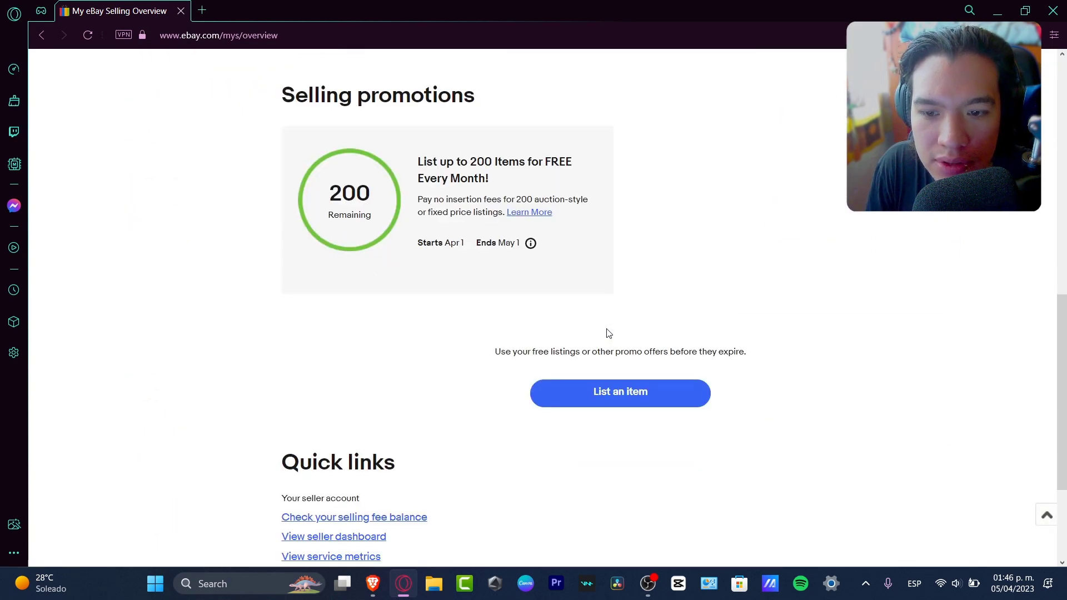
scroll(607, 332, "down", 3)
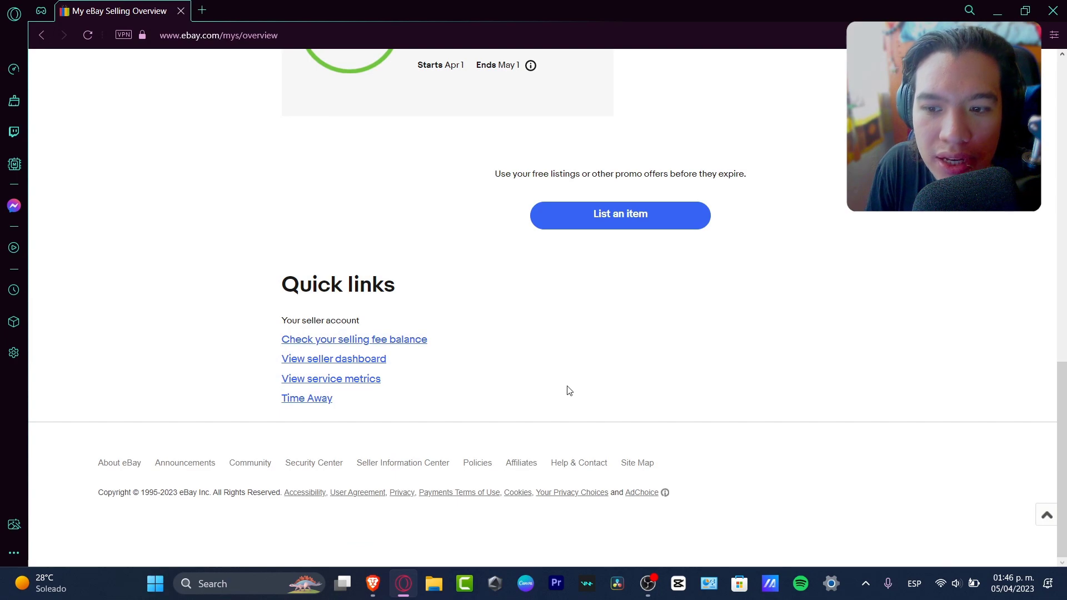
left_click(360, 365)
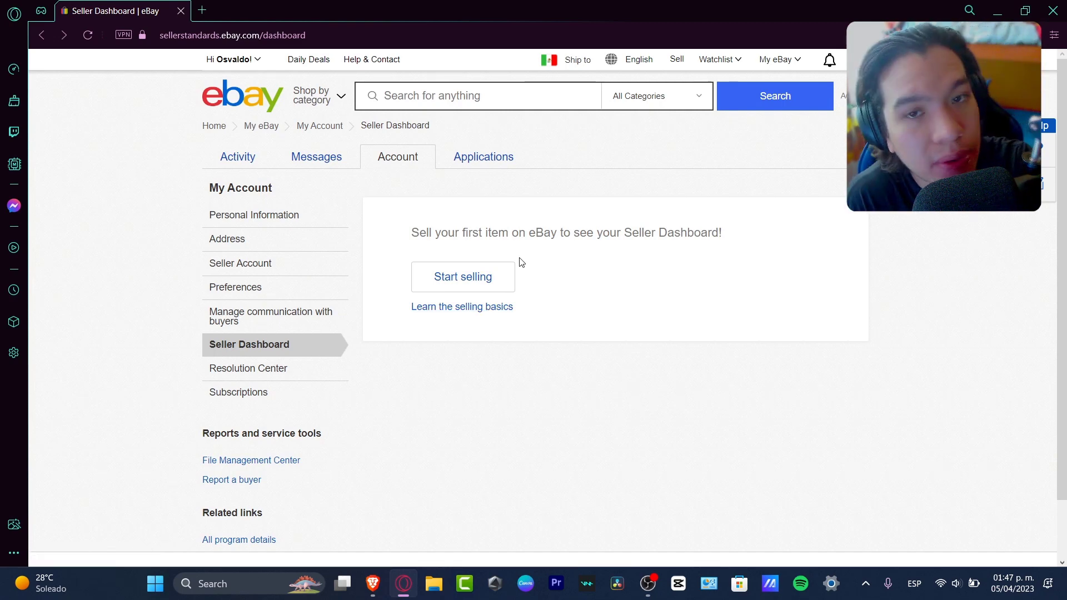
Step: Try Start selling, then return to the seller dashboard
left_click(502, 277)
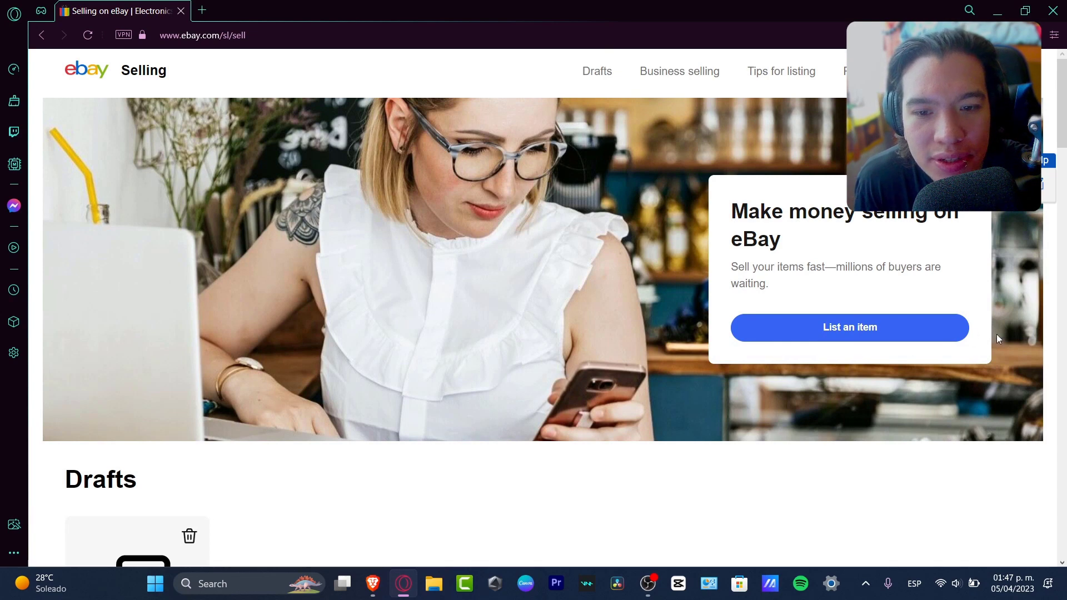
left_click(42, 35)
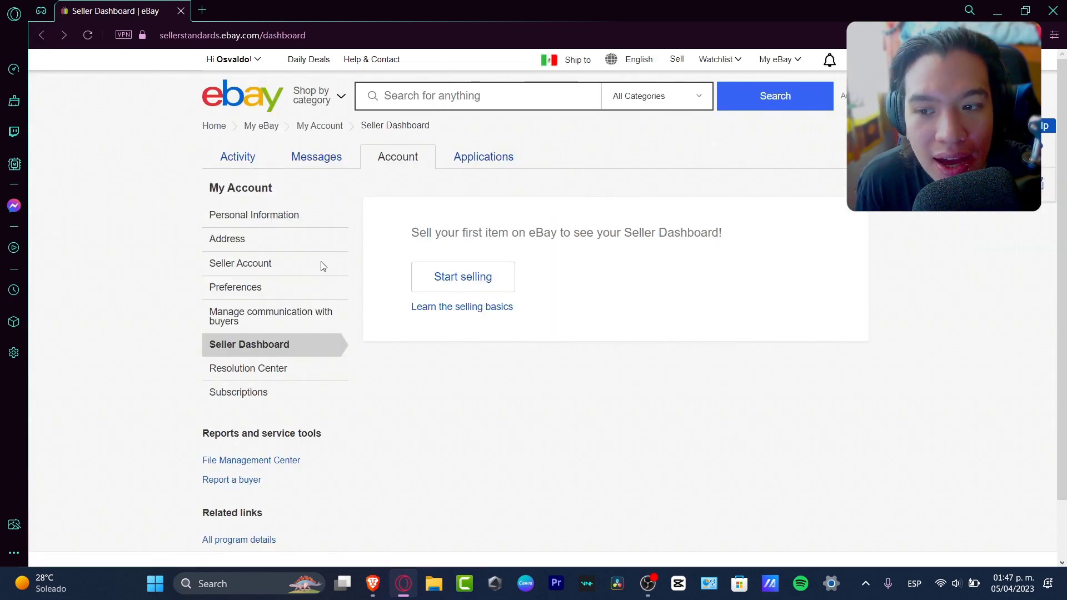
scroll(383, 295, "down", 1)
scroll(411, 334, "up", 1)
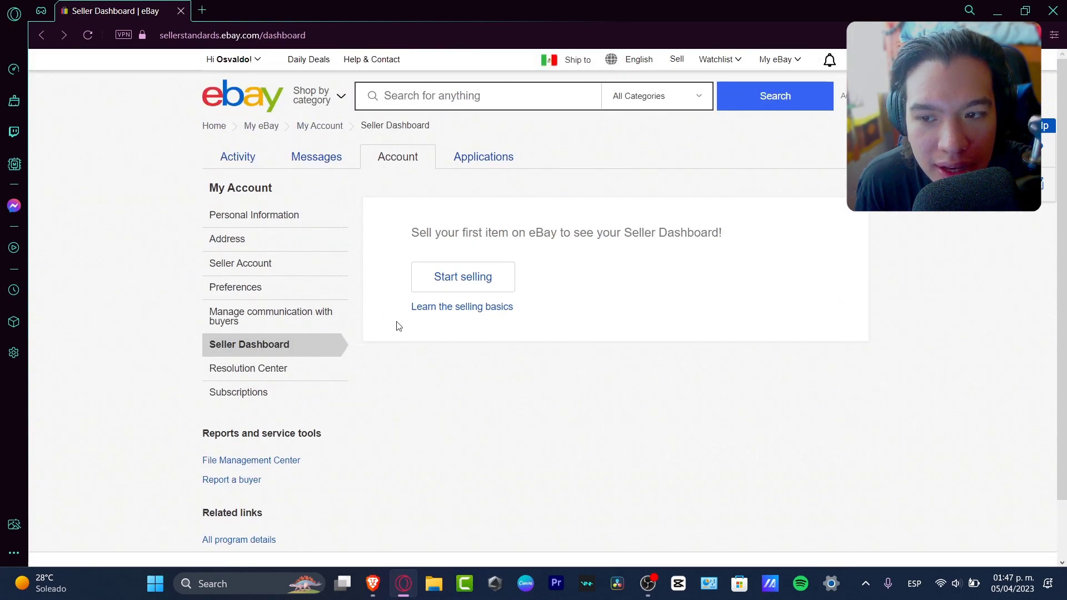
Step: Visit Personal Information and Selling preferences, then close the Selling preferences tab
left_click(272, 220)
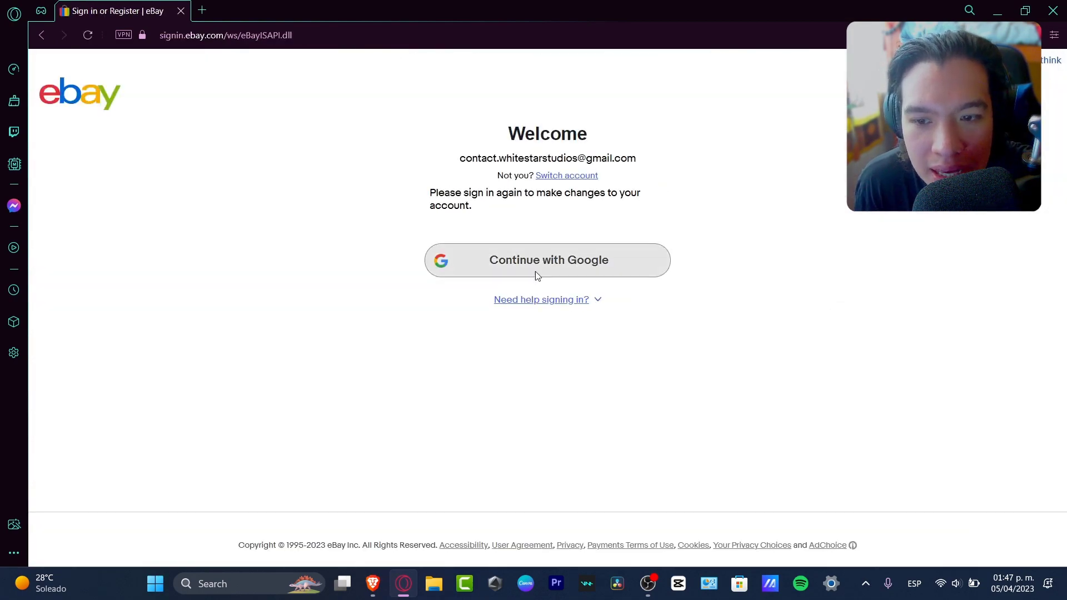
left_click(47, 38)
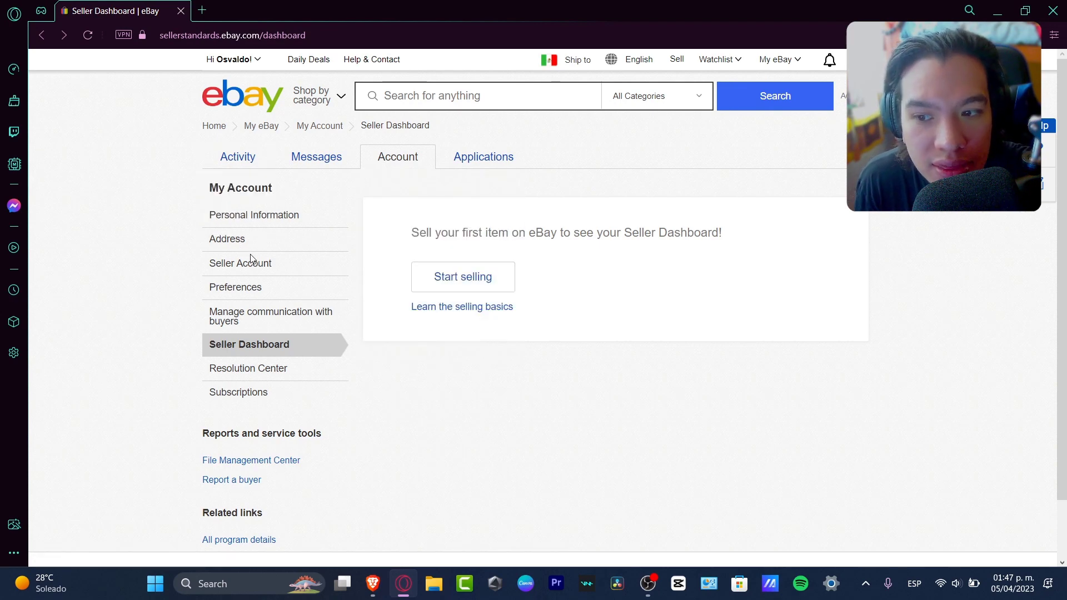
left_click(248, 289)
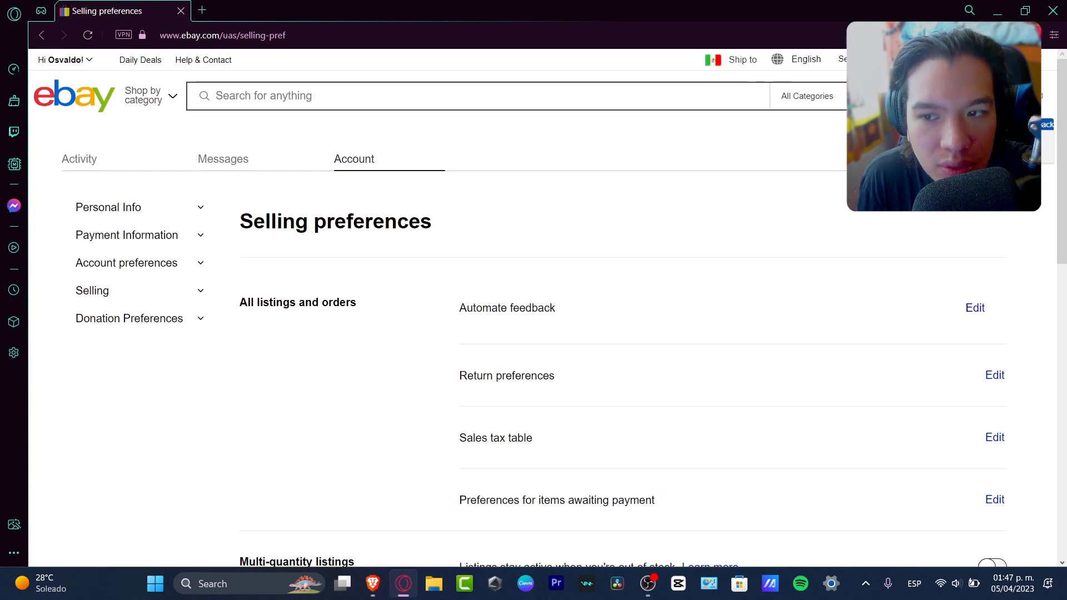
left_click(181, 11)
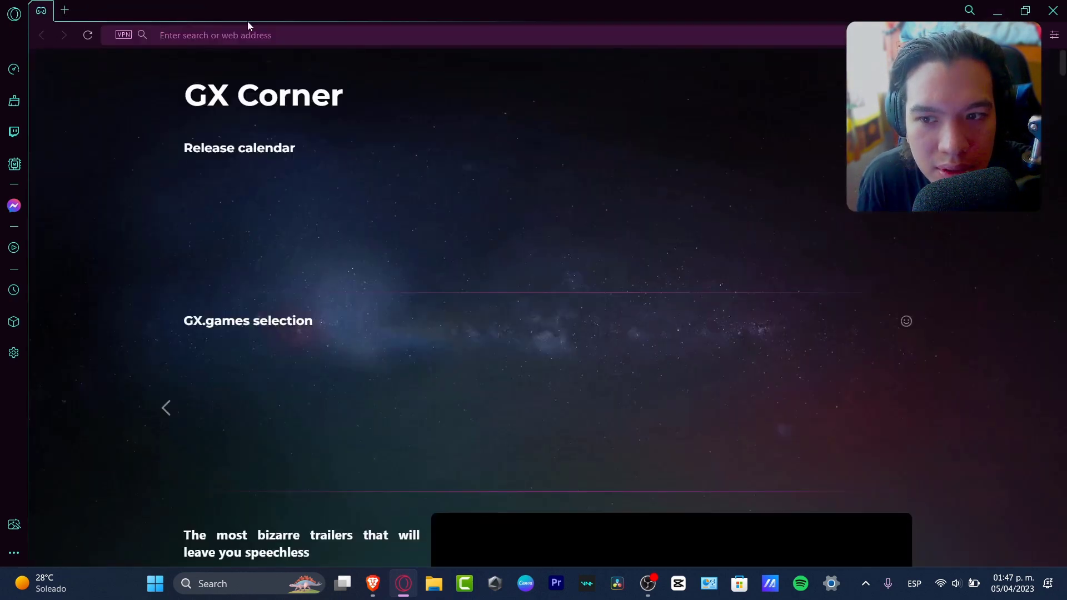
Step: Switch to the Brave window's ebay.com page and go to Seller Hub Payments
key("alt+Tab")
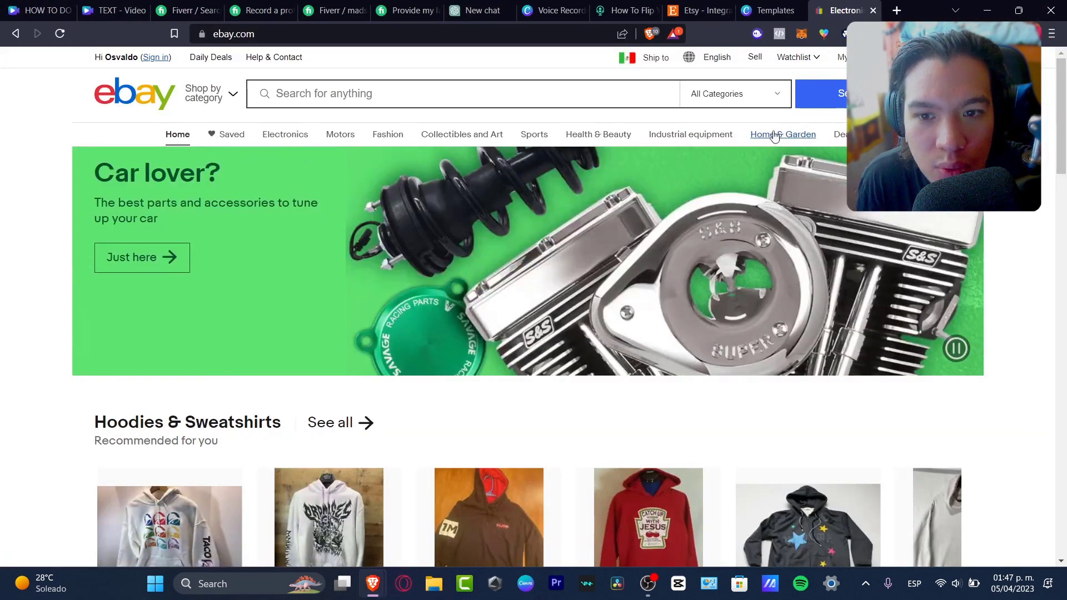
mouse_move(771, 133)
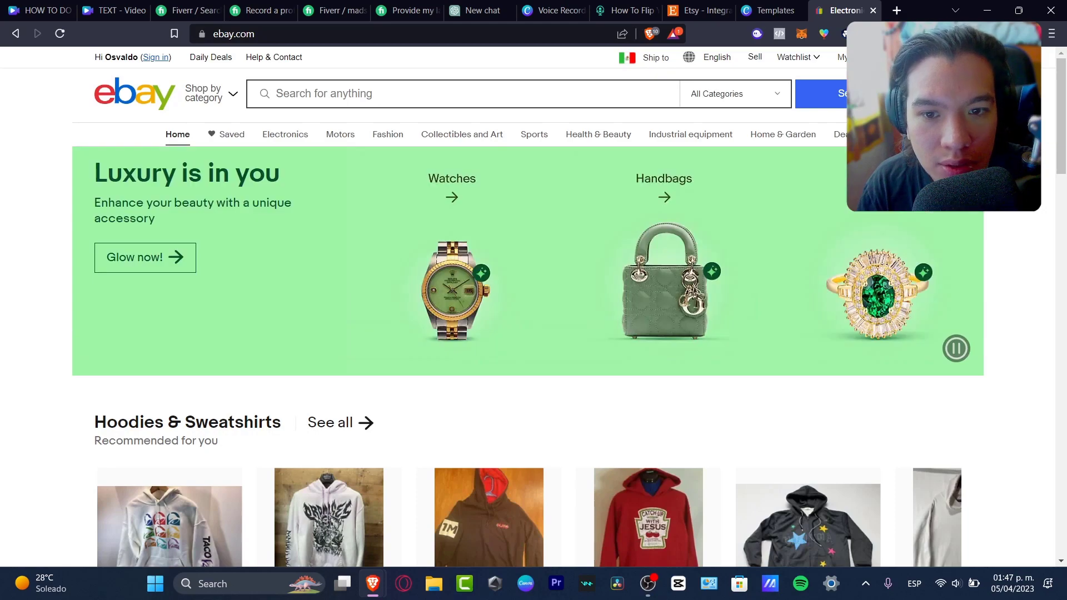
mouse_move(850, 57)
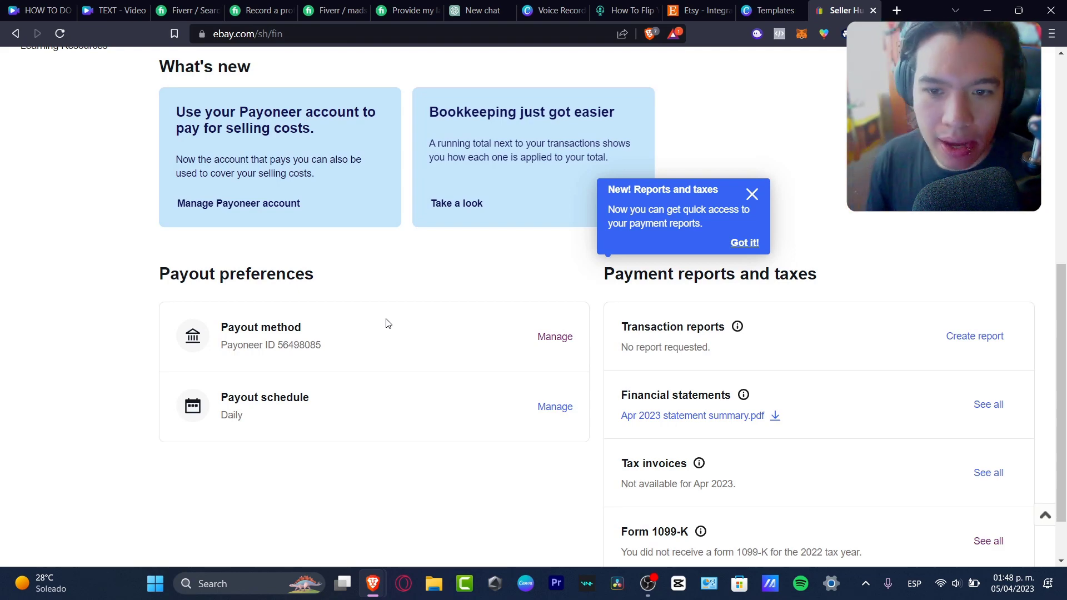
Step: Close the 'New! Reports and taxes' notice on the payments summary and go to Sell
scroll(422, 358, "down", 2)
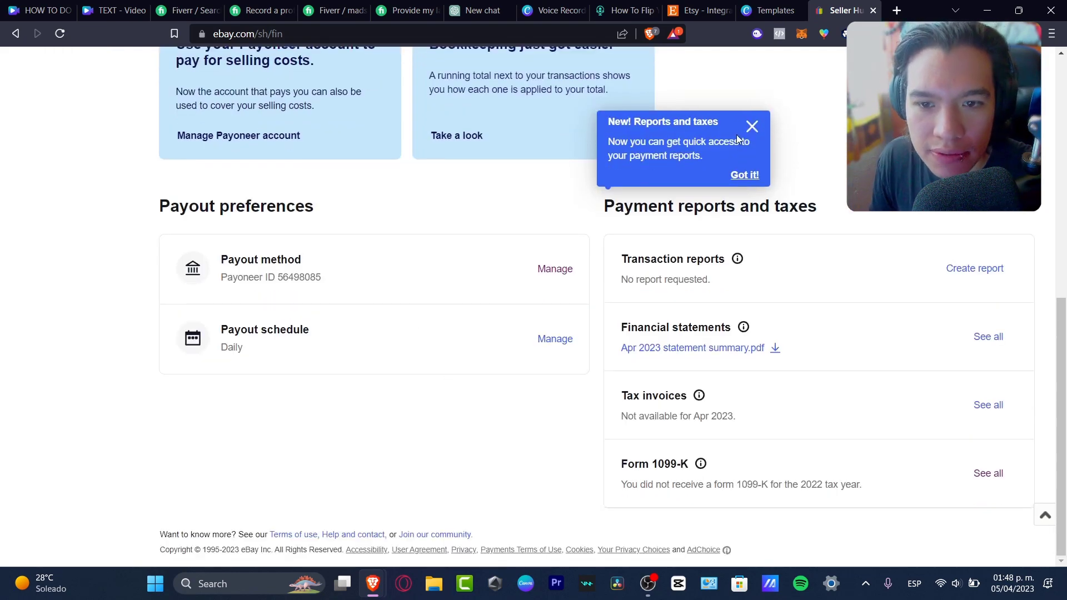
left_click(751, 127)
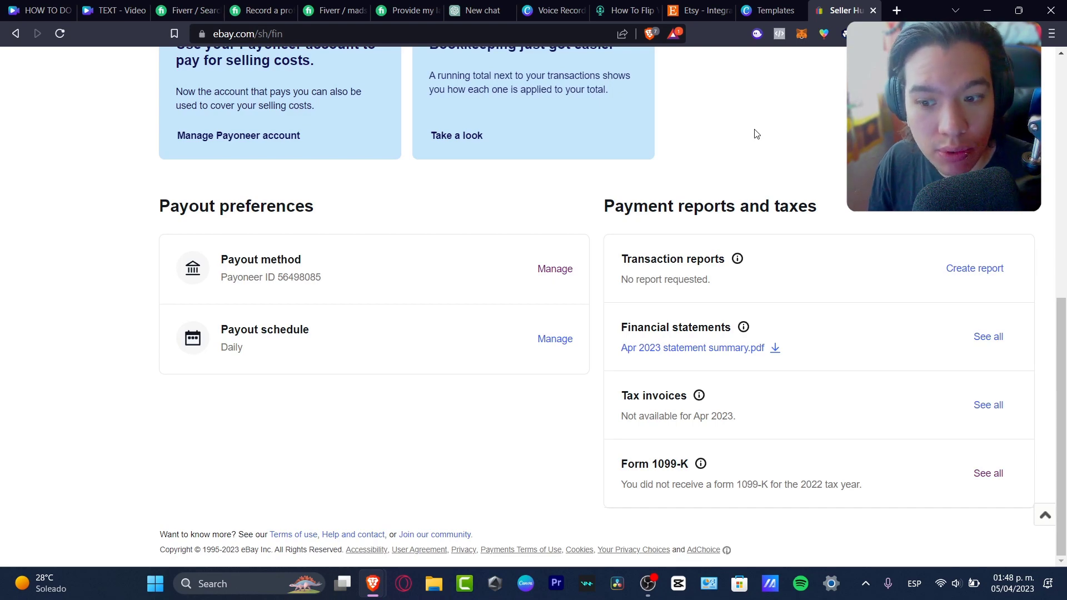
scroll(767, 151, "up", 9)
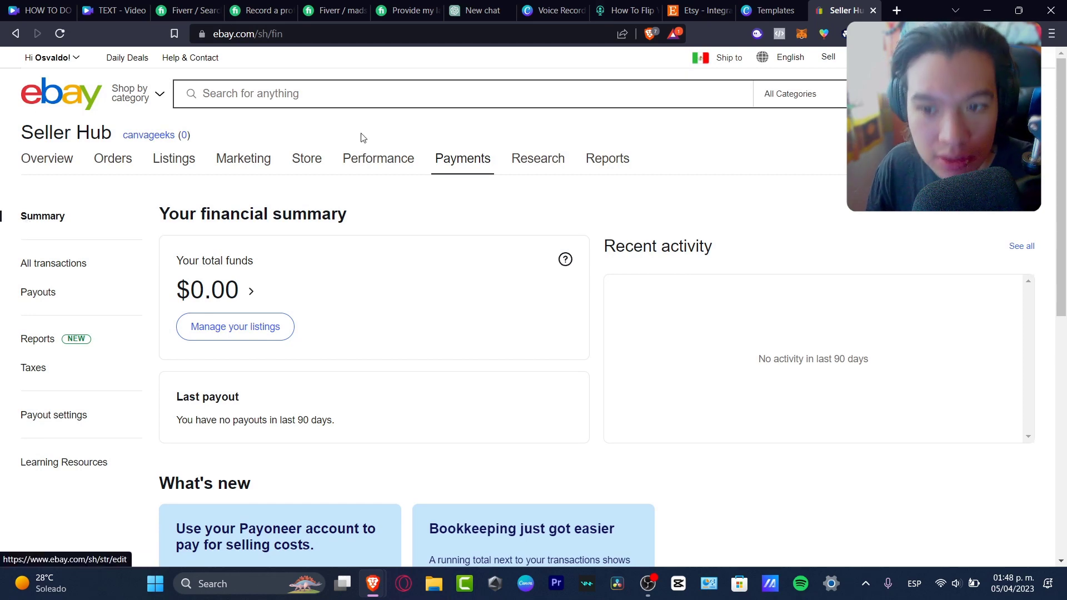
mouse_move(461, 176)
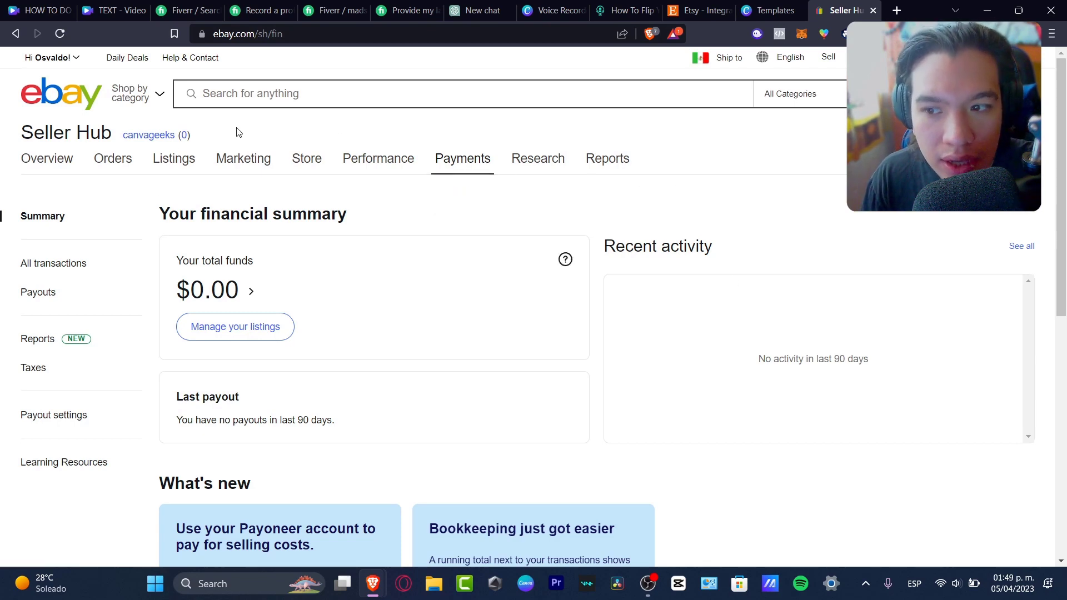
left_click(827, 58)
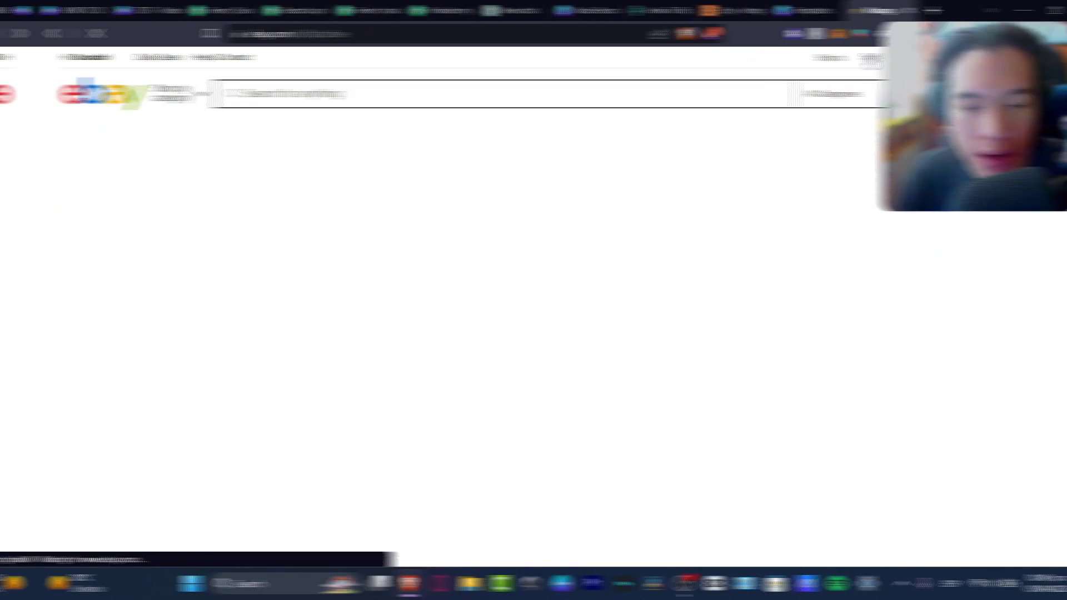
mouse_move(199, 161)
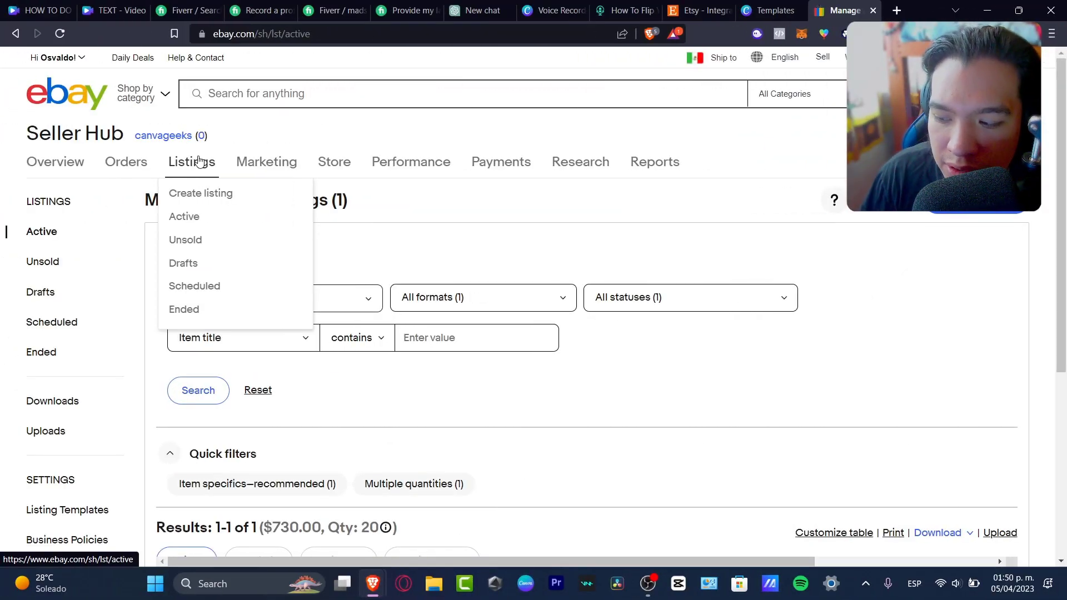
mouse_move(527, 161)
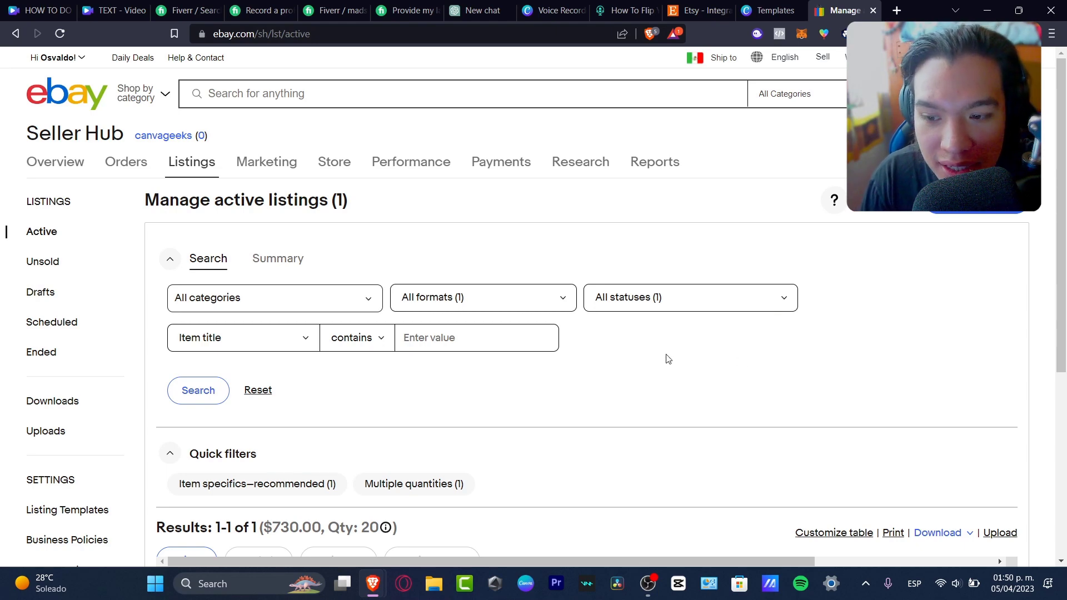
scroll(668, 358, "down", 5)
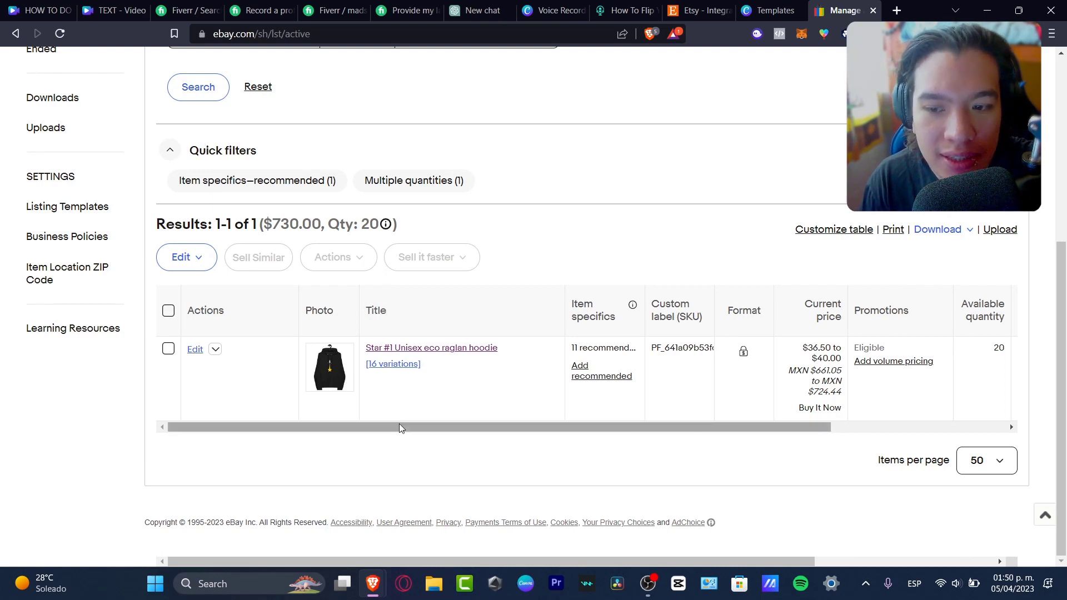
left_click_drag(399, 427, 613, 428)
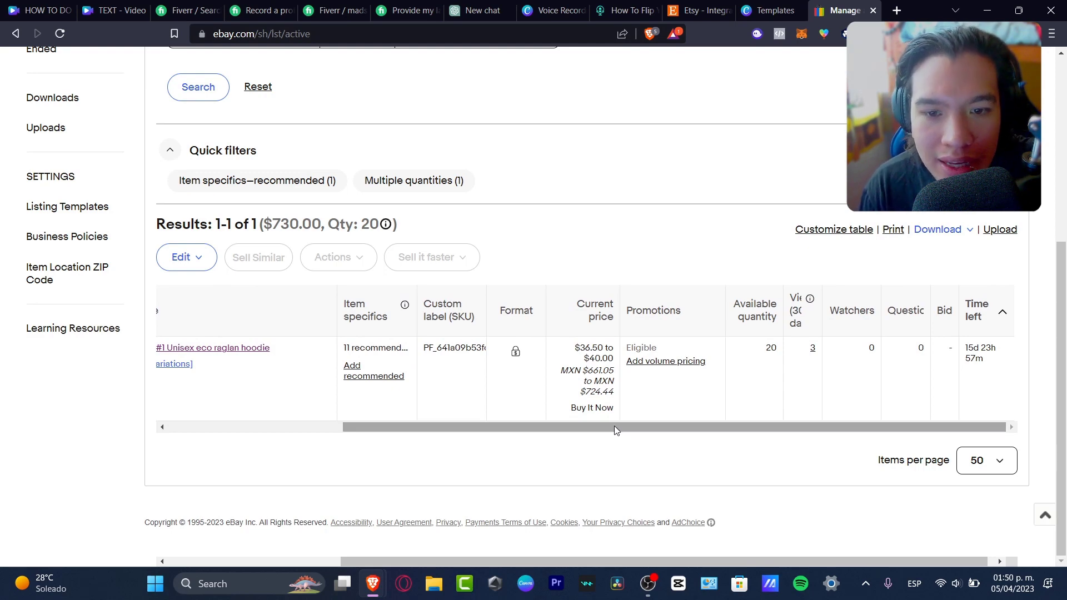
scroll(614, 404, "up", 5)
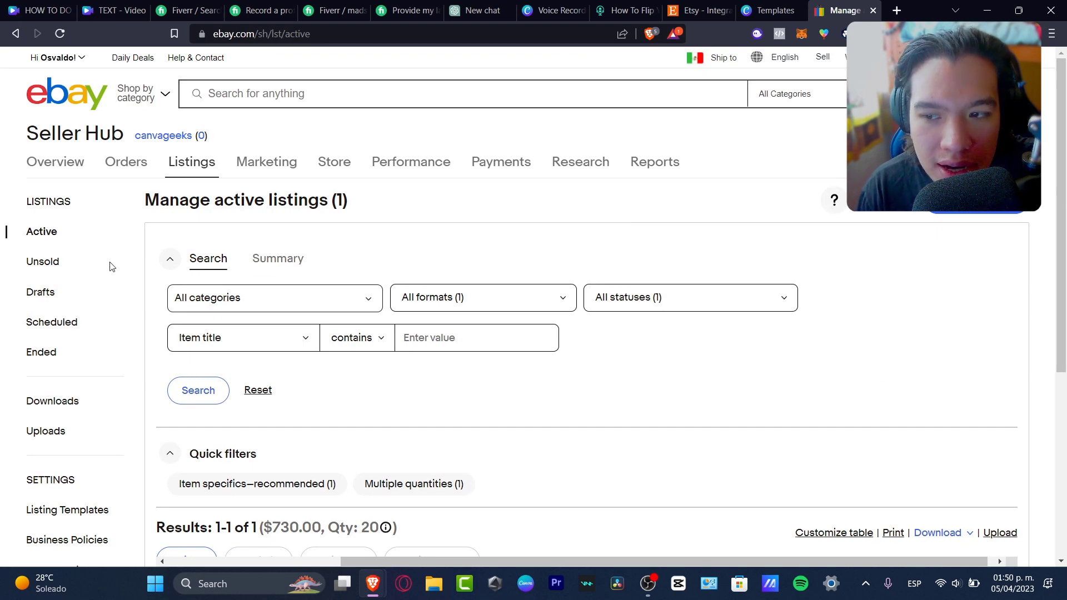
Step: Show the Unsold listings in Seller Hub and check the available time ranges
left_click(54, 269)
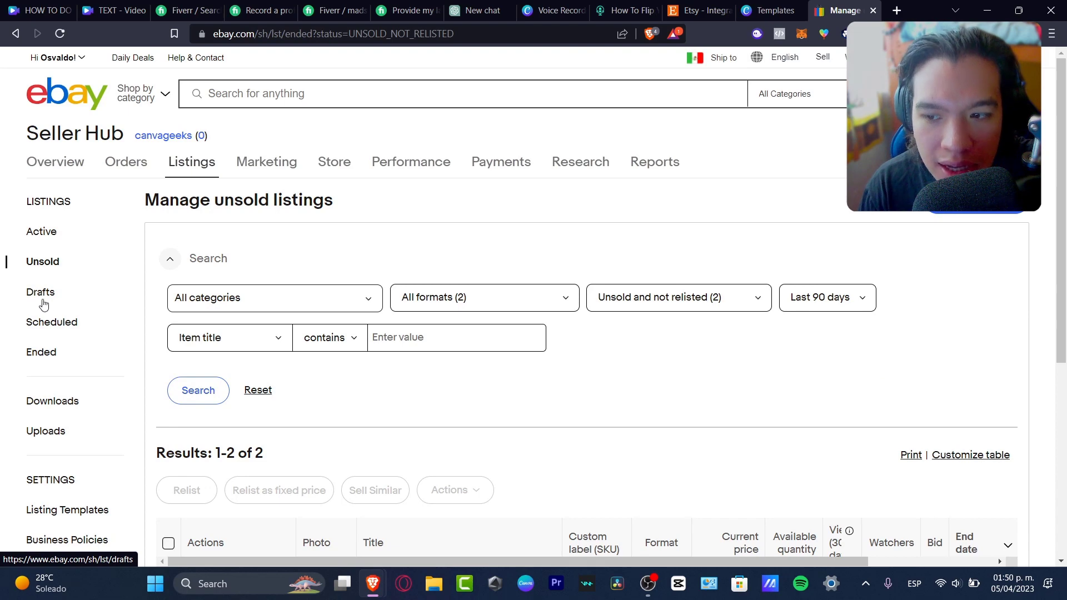
scroll(436, 389, "down", 5)
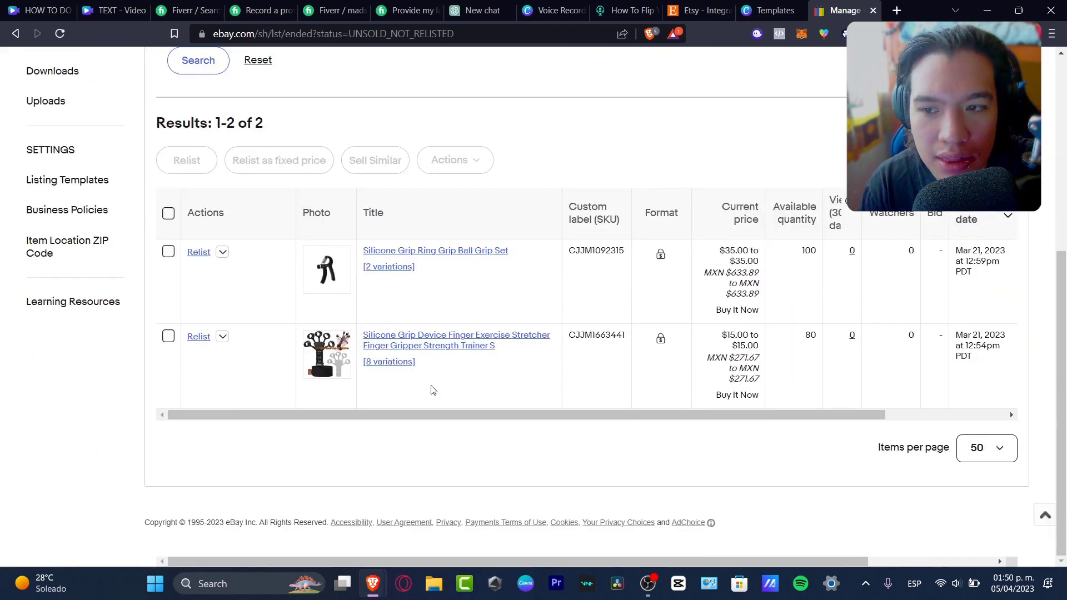
scroll(432, 390, "up", 3)
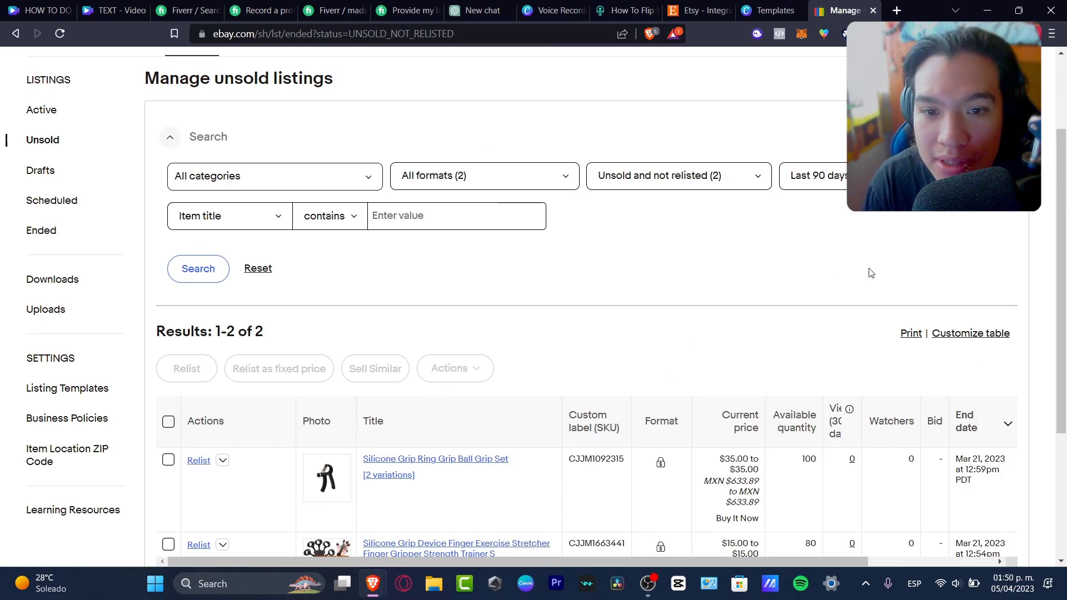
scroll(622, 325, "down", 3)
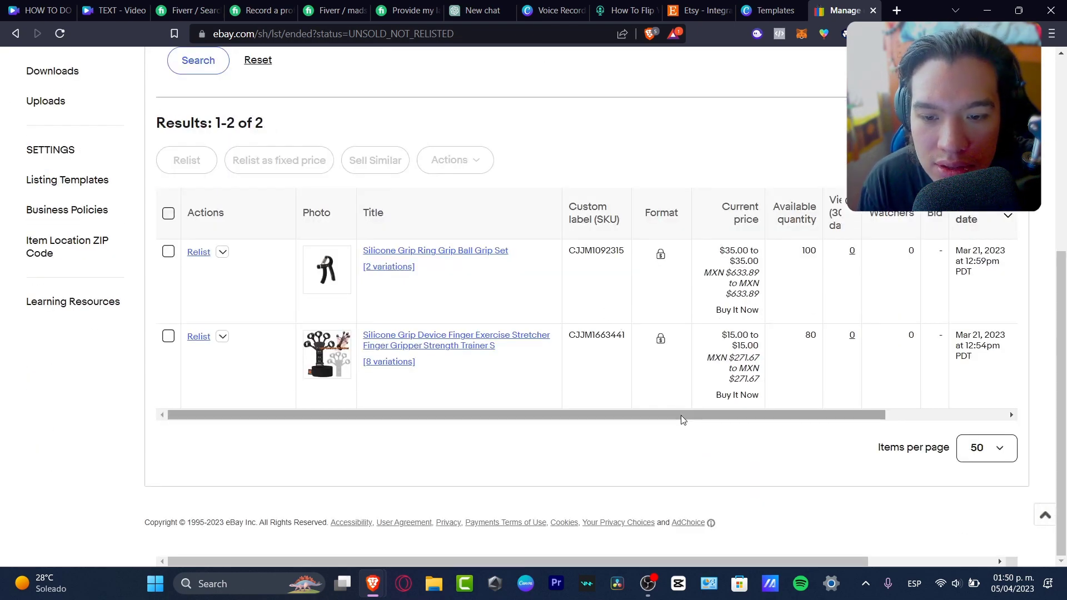
left_click_drag(683, 416, 839, 421)
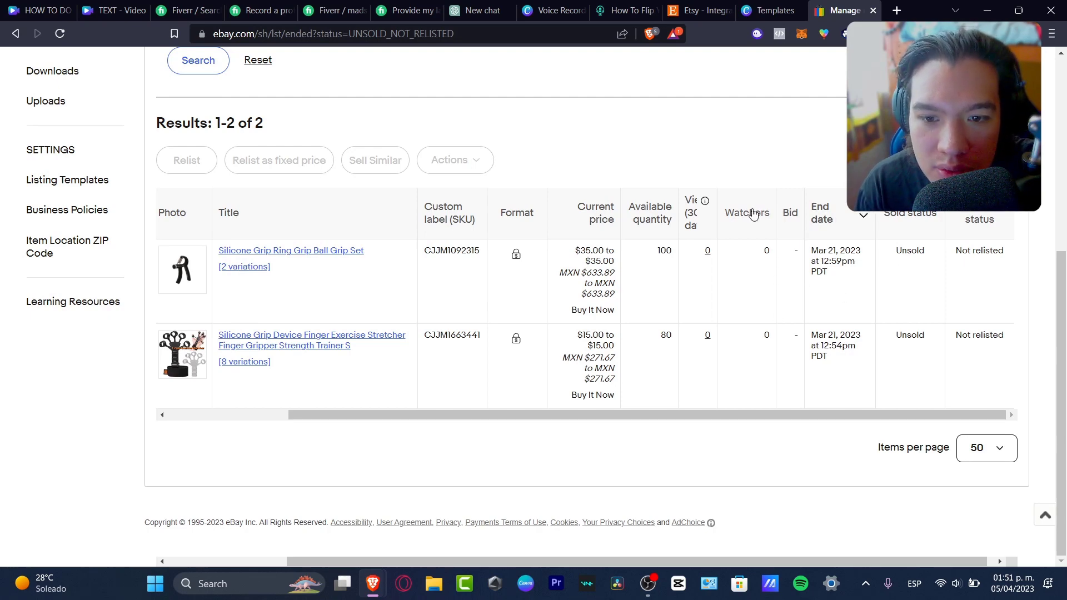
double_click(764, 252)
scroll(775, 253, "up", 4)
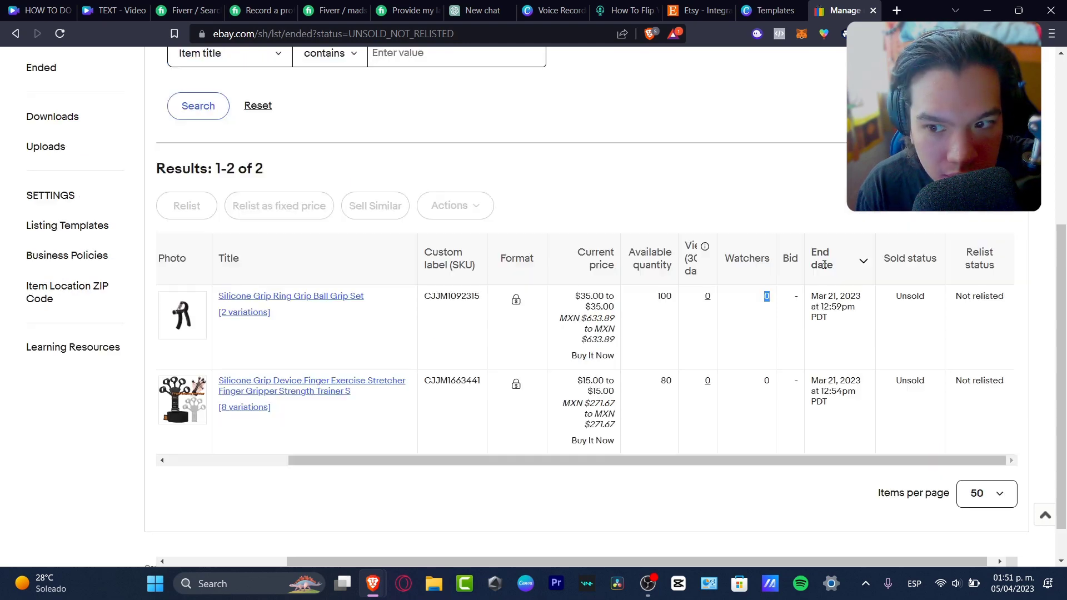
left_click(833, 177)
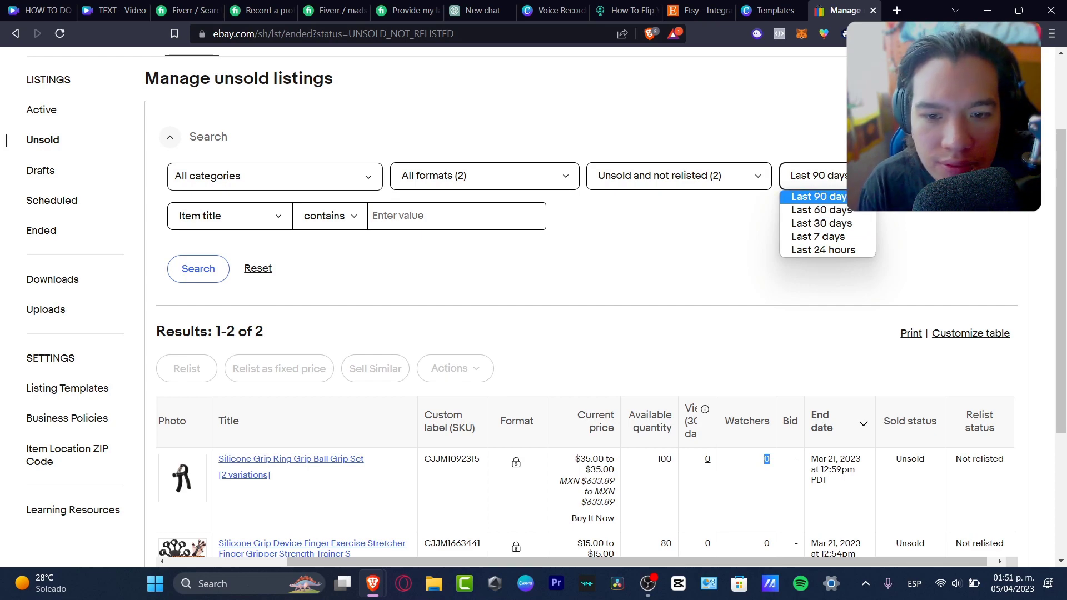
Step: Try Sell similar on the ring grip set, then return to the unsold listings
scroll(736, 275, "down", 4)
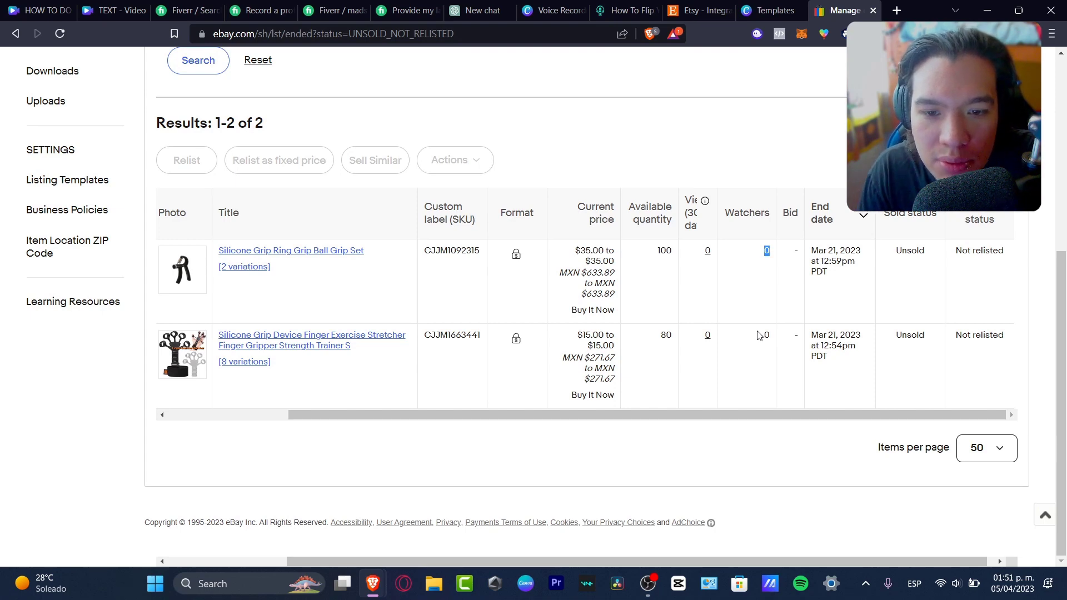
left_click_drag(751, 412, 631, 414)
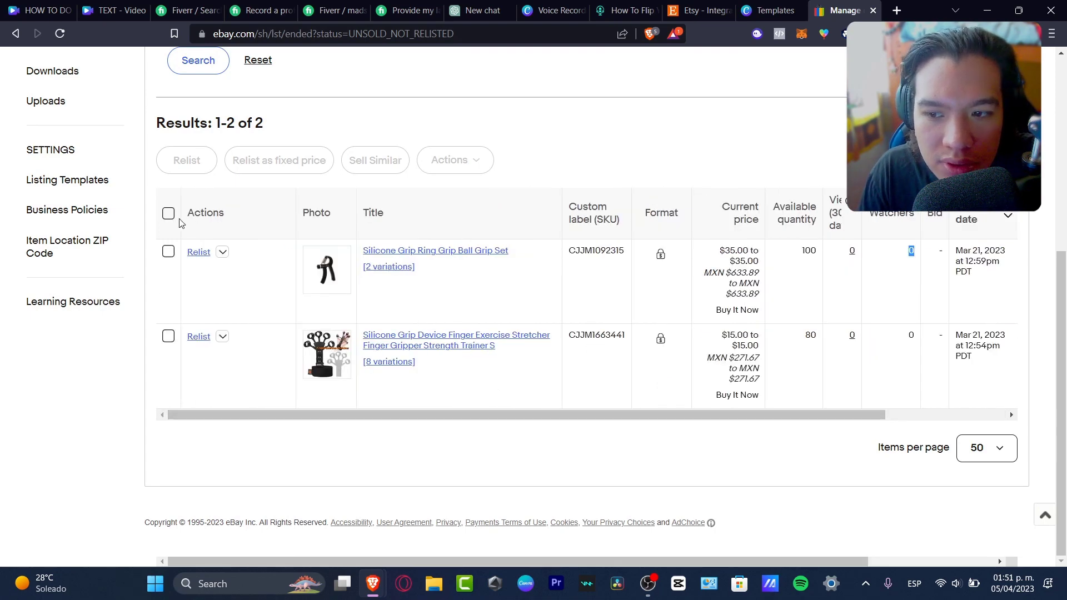
left_click(222, 254)
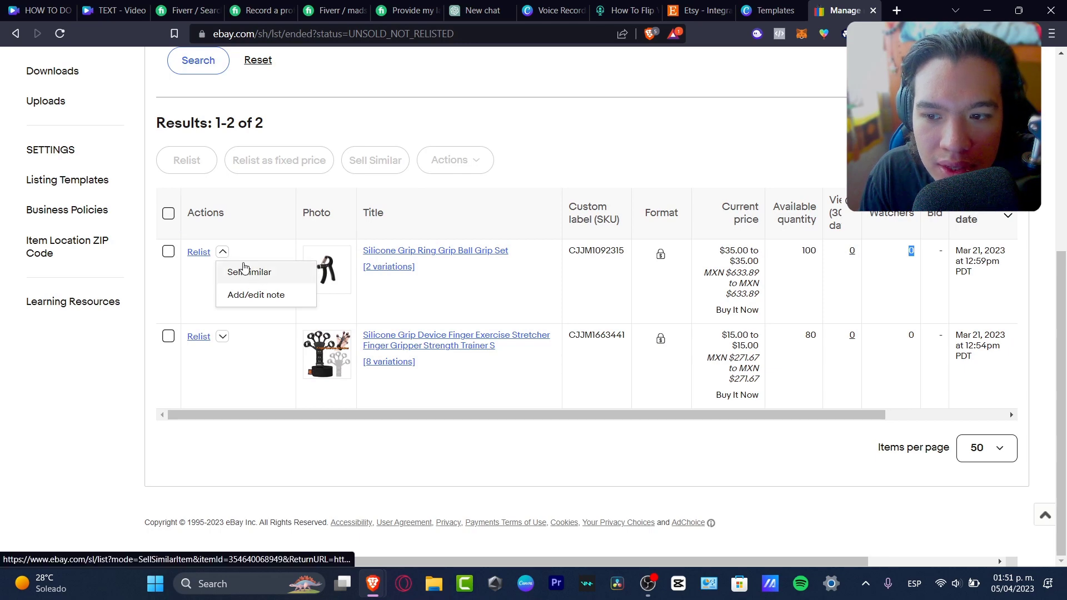
left_click(253, 273)
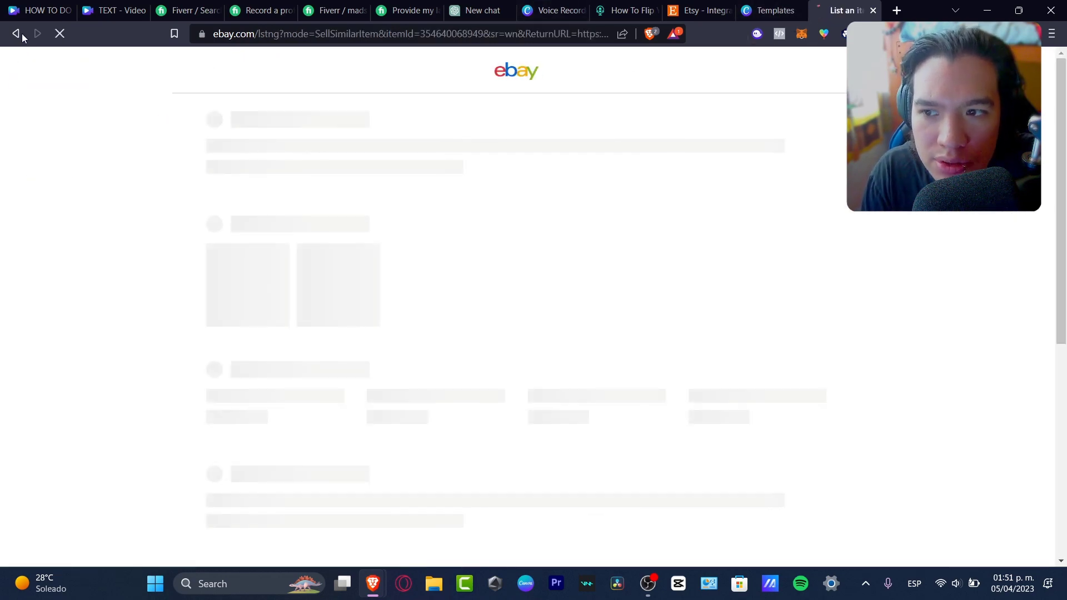
left_click(16, 33)
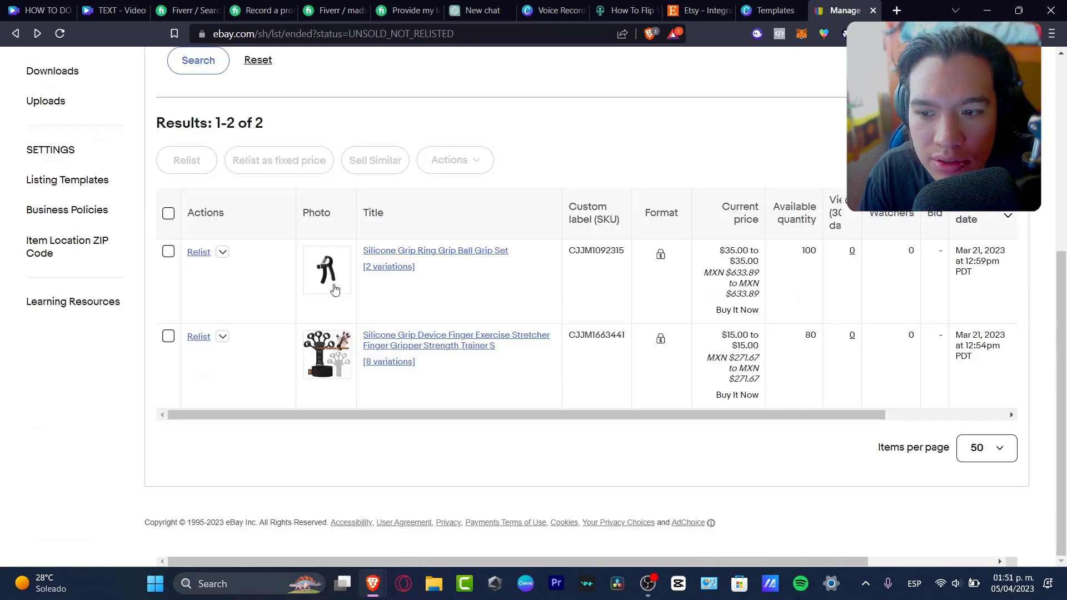
Step: Relist the silicone finger exercise stretcher and publish it with List it
left_click(198, 337)
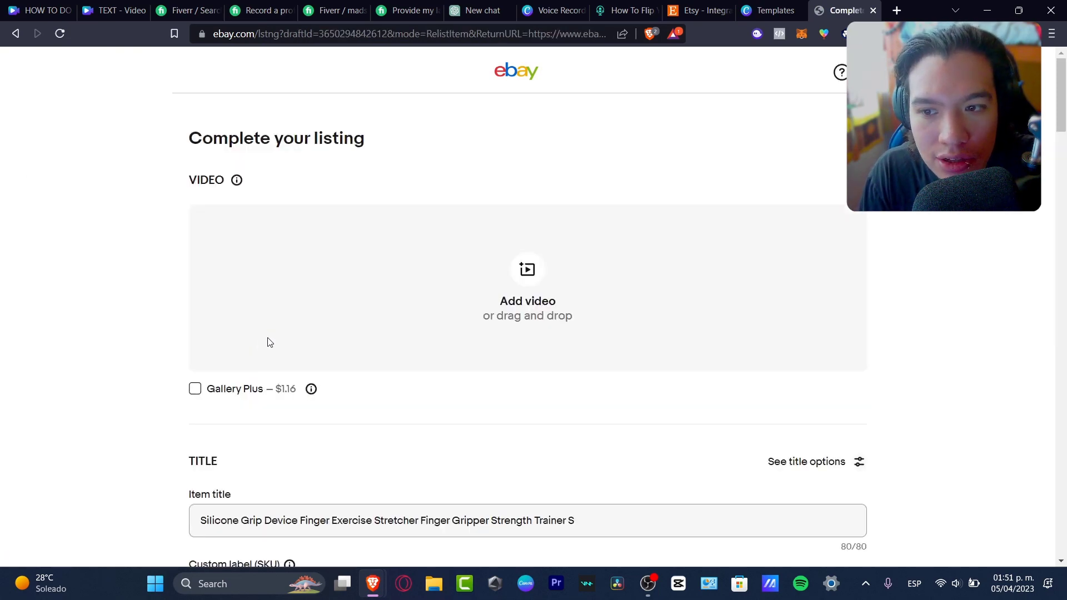
scroll(782, 349, "down", 20)
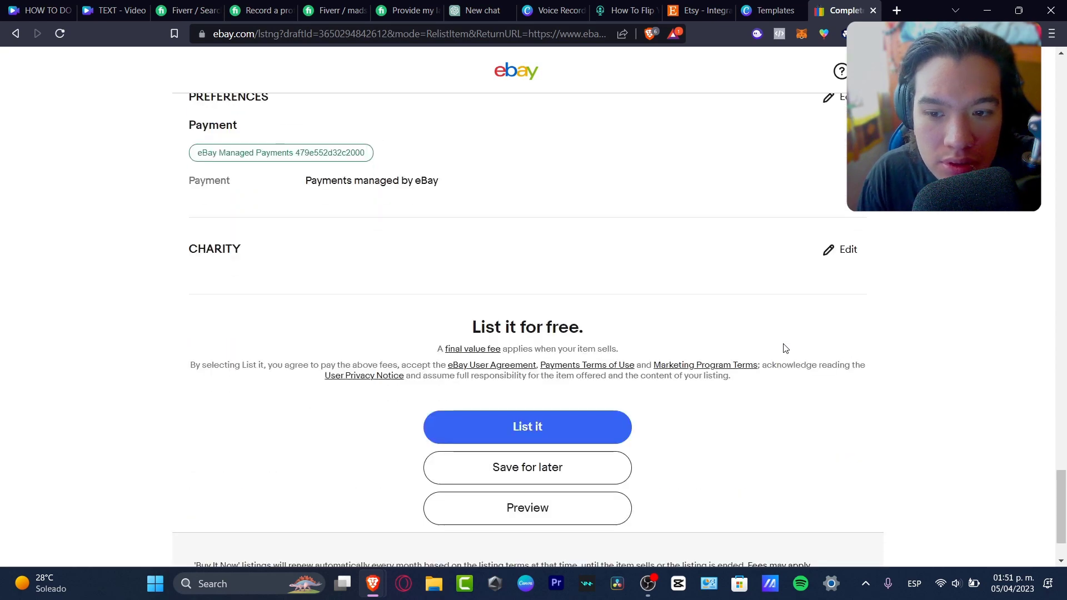
left_click(561, 432)
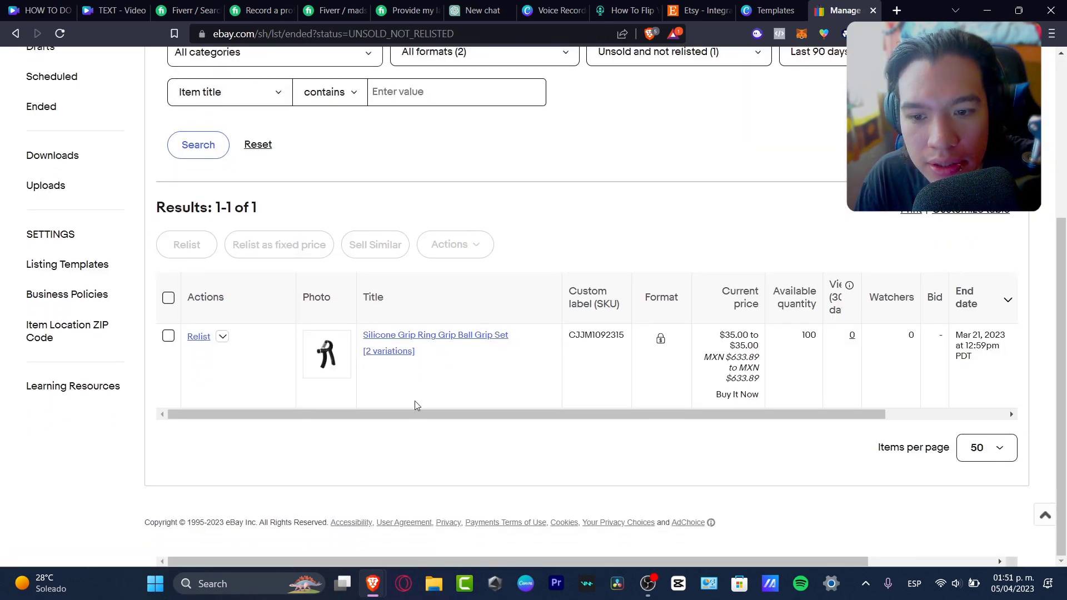
Step: From Active listings, open the Silicone Grip Device item page, listed at US $15.00 with 10 available
left_click_drag(463, 415, 702, 439)
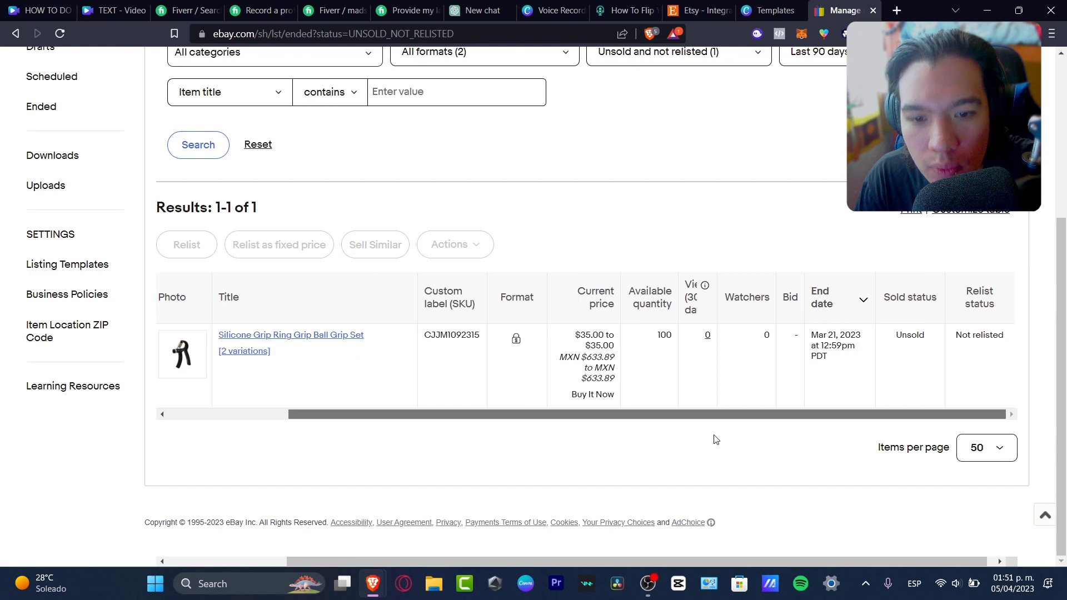
scroll(666, 262, "up", 5)
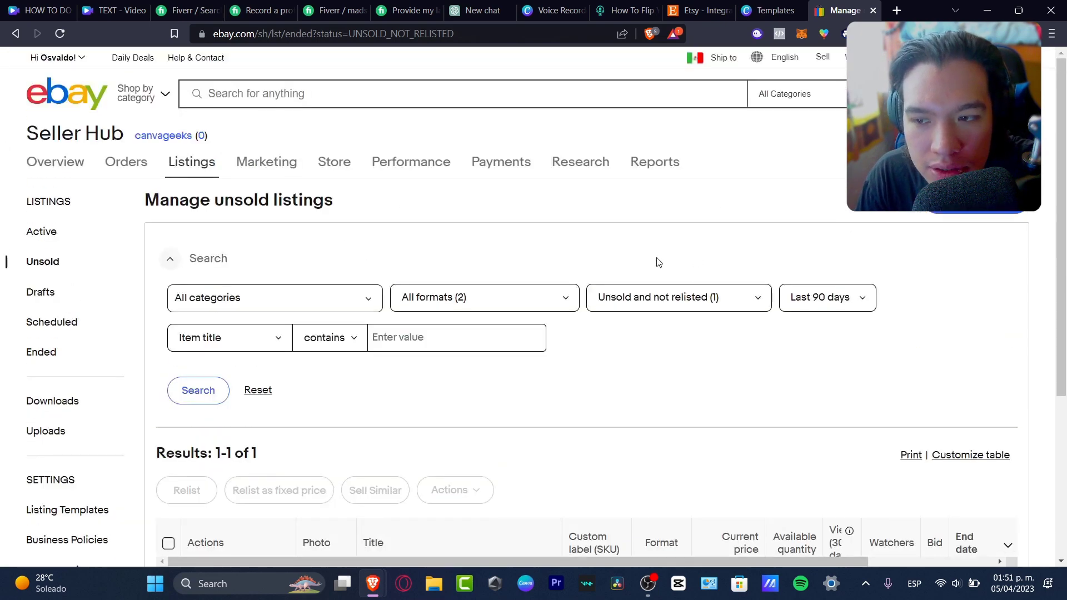
left_click(61, 232)
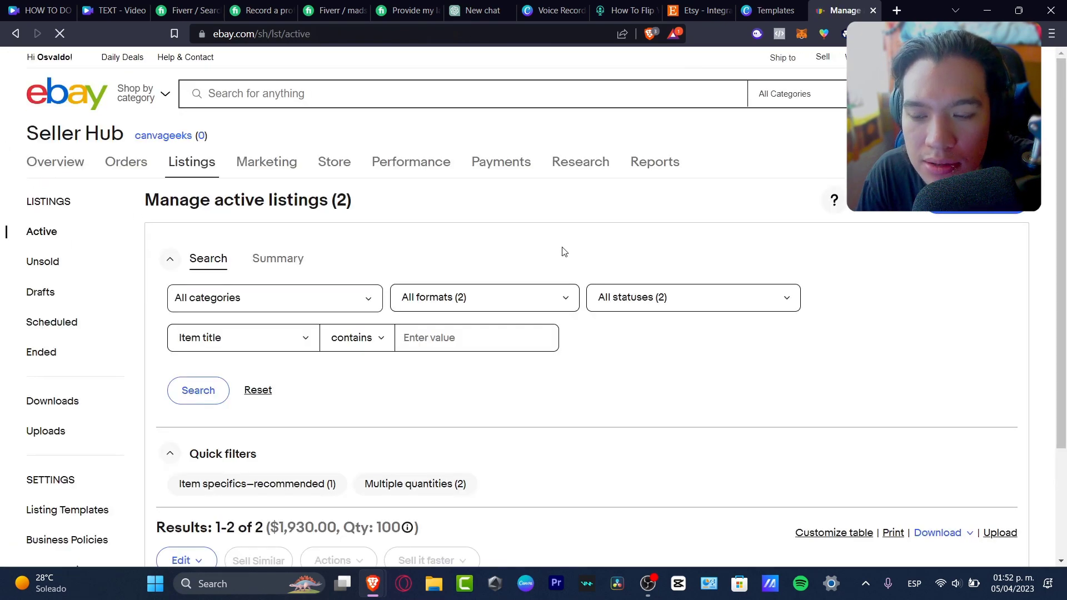
scroll(563, 251, "down", 7)
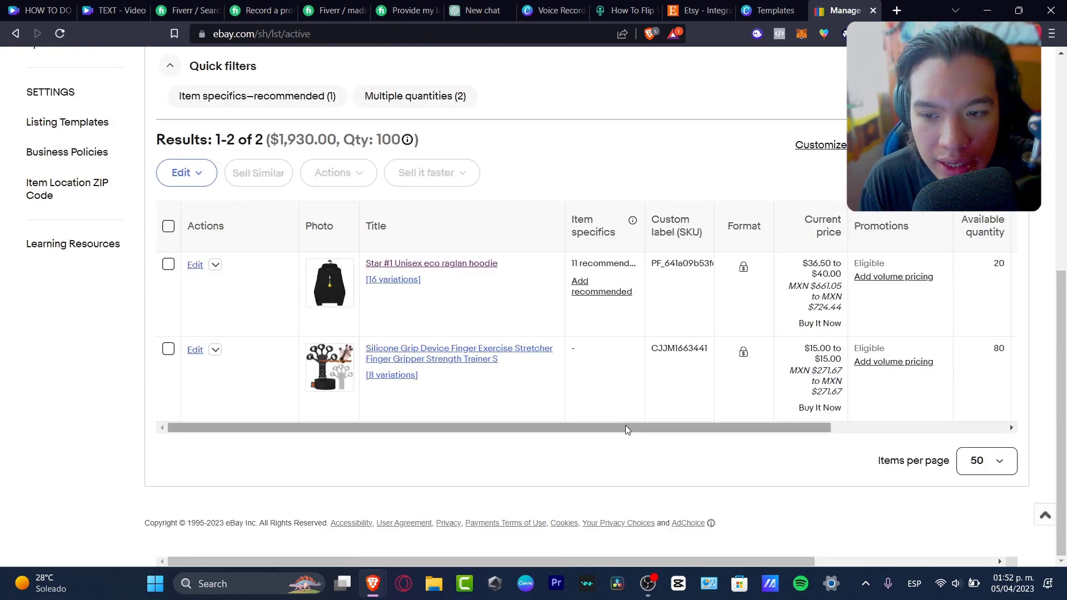
left_click(488, 349)
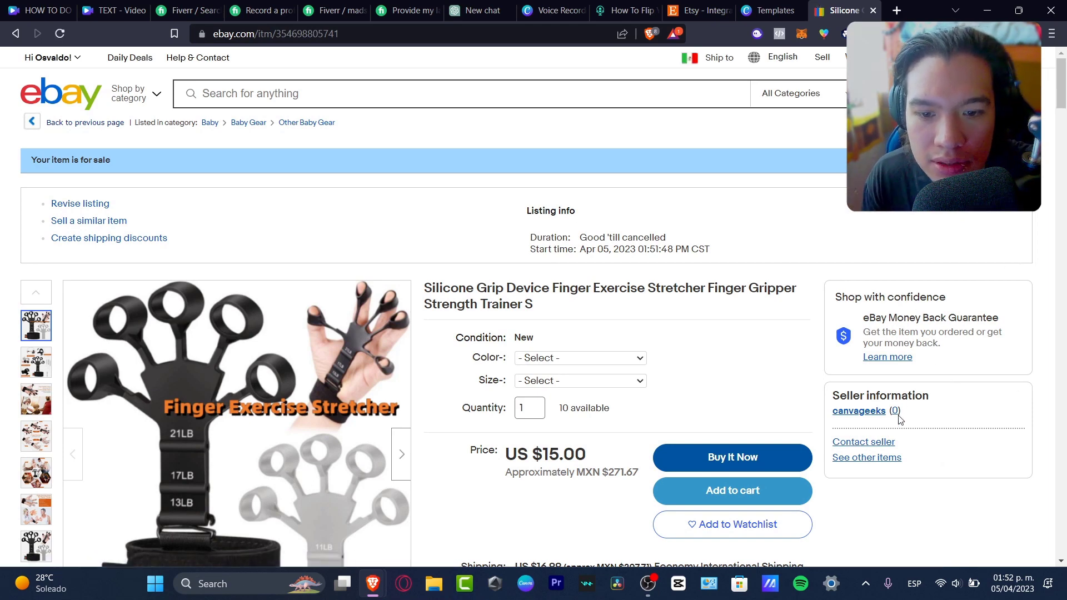
scroll(693, 371, "down", 3)
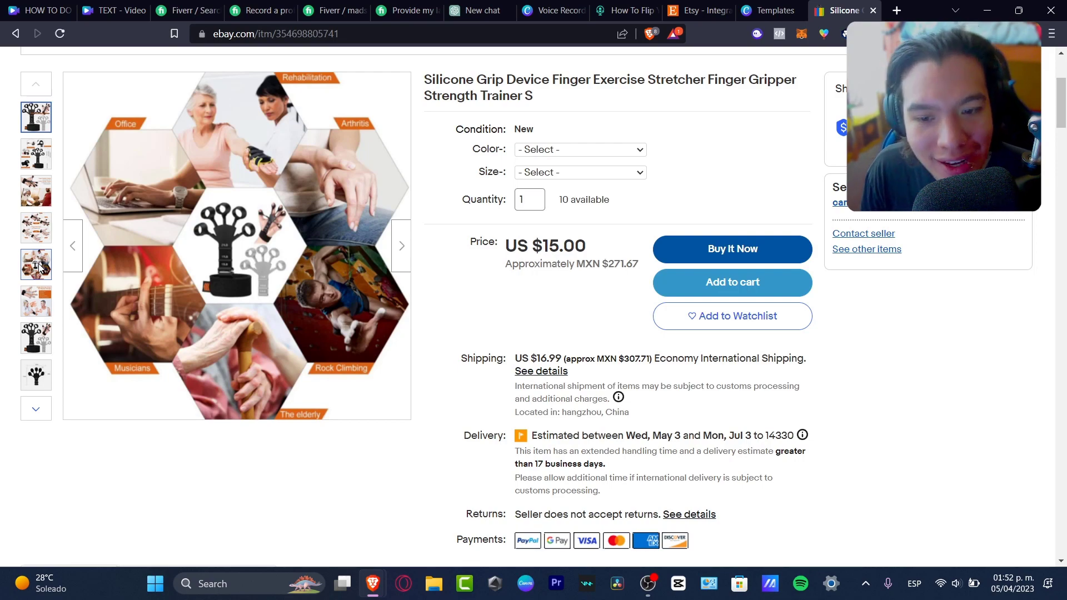
scroll(393, 221, "down", 7)
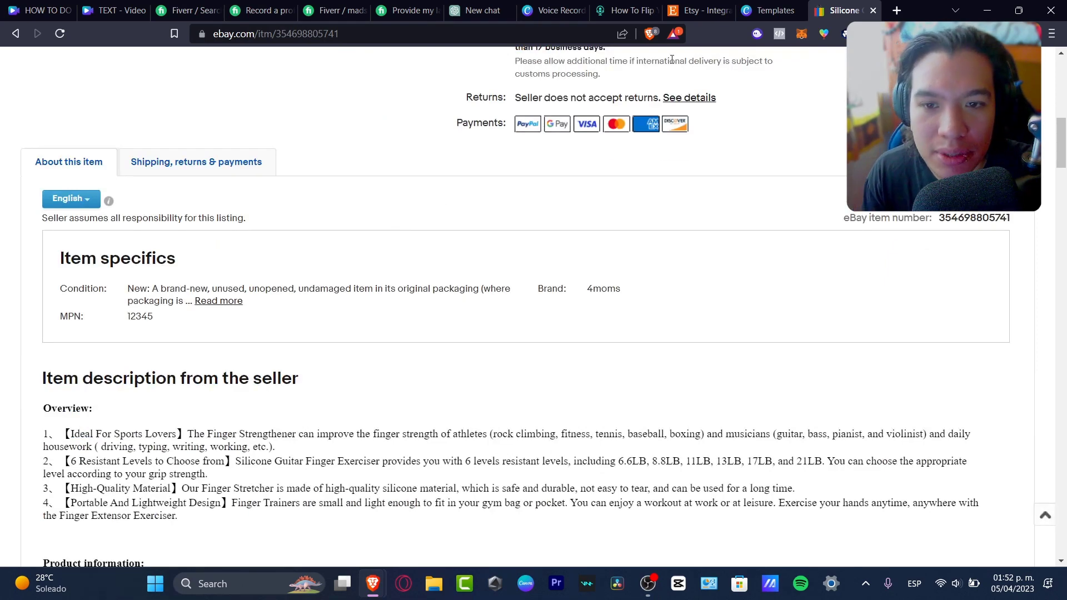
scroll(780, 215, "down", 7)
scroll(780, 215, "down", 7)
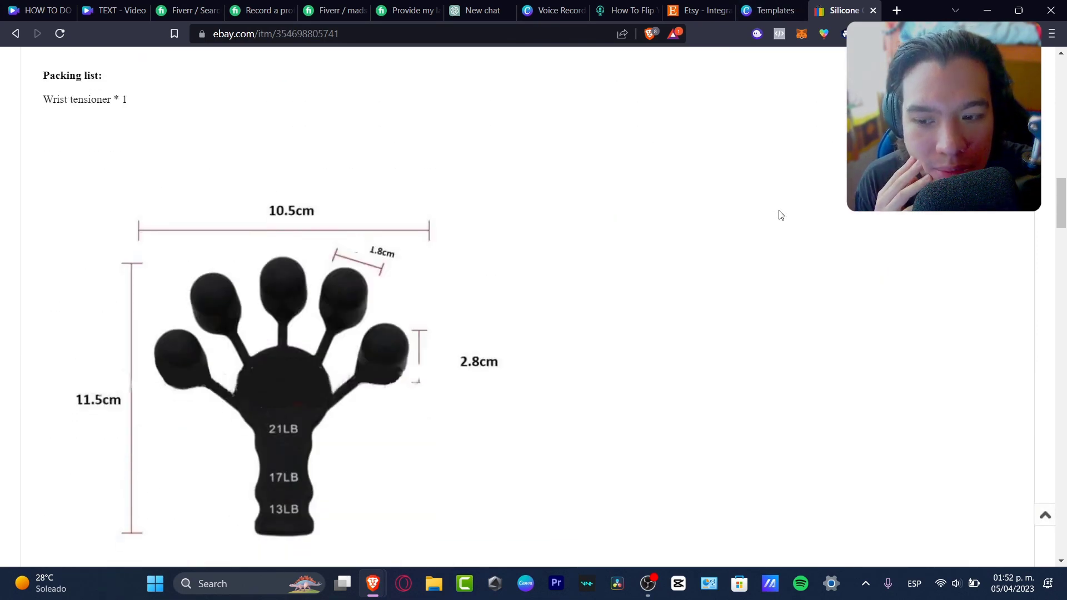